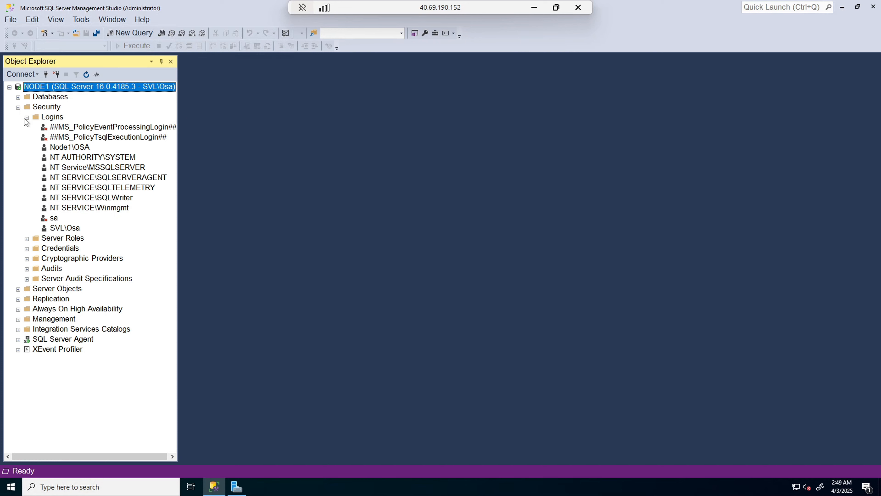
Step: Expand DemoDB > Security > Users to list dbo, guest, INFORMATION_SCHEMA and sys, then bring up the remote server session
{"action": "left_click", "coordinate": [19, 107]}
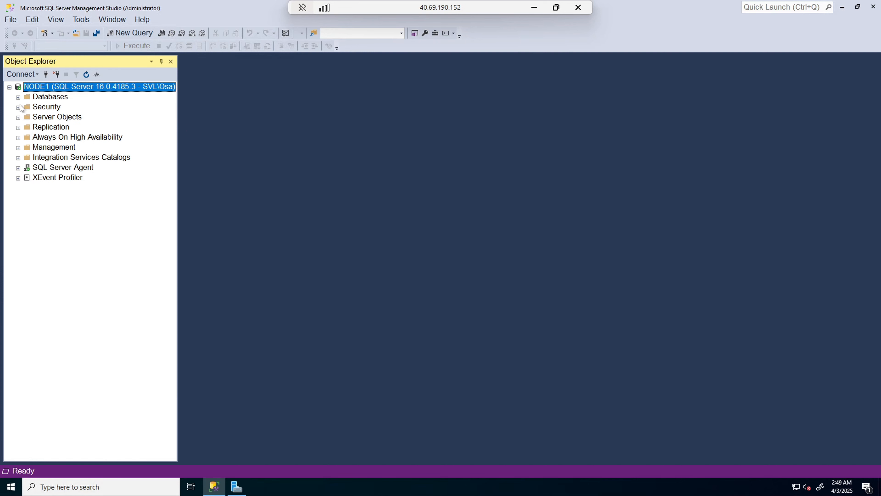
{"action": "left_click", "coordinate": [19, 97]}
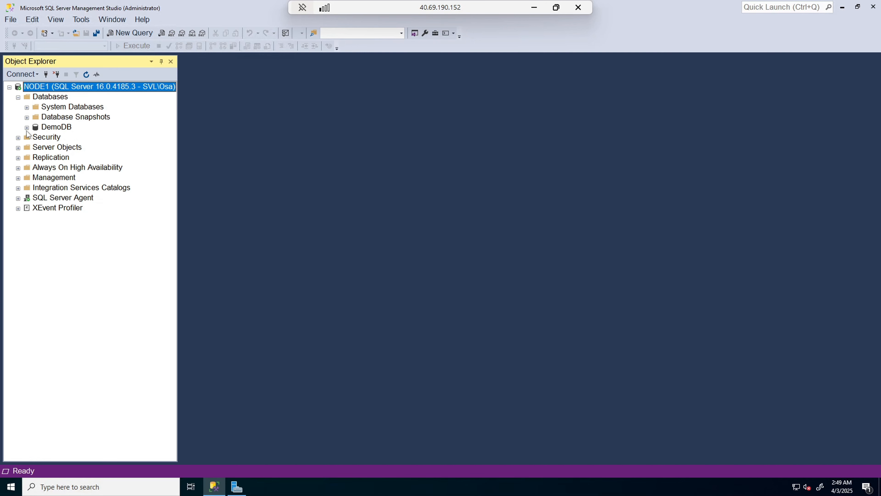
{"action": "left_click", "coordinate": [26, 128]}
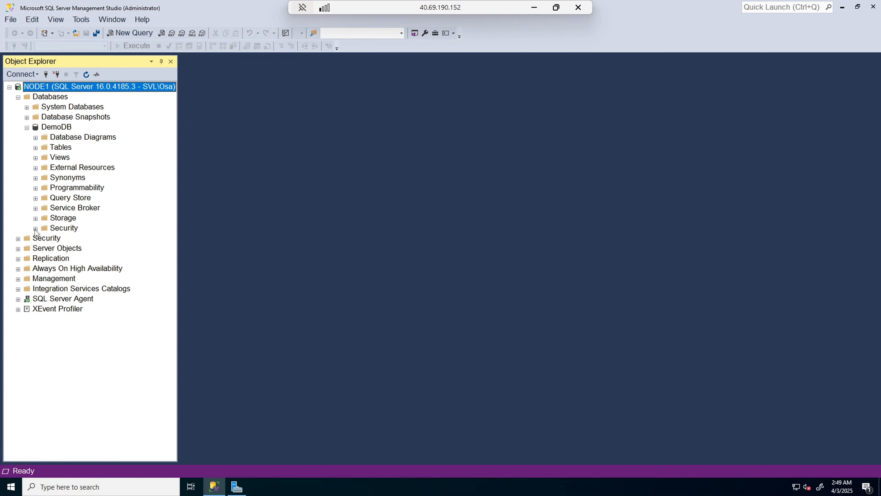
{"action": "left_click", "coordinate": [35, 229]}
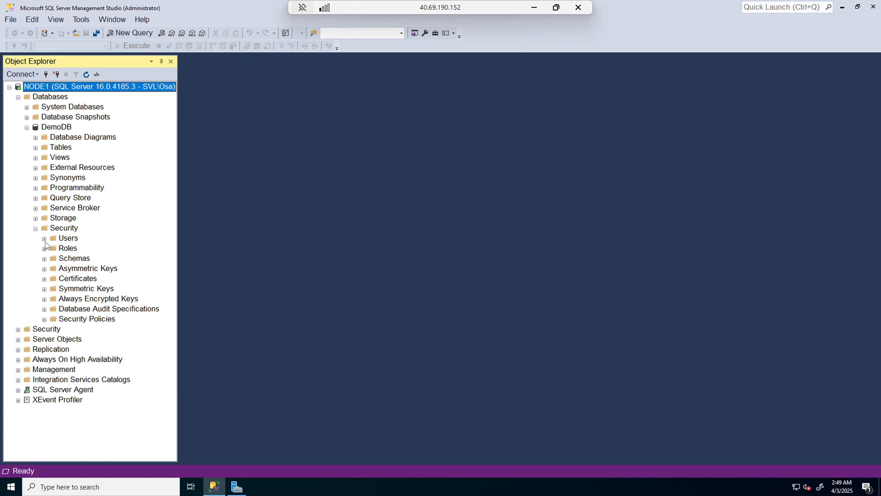
{"action": "left_click", "coordinate": [44, 239]}
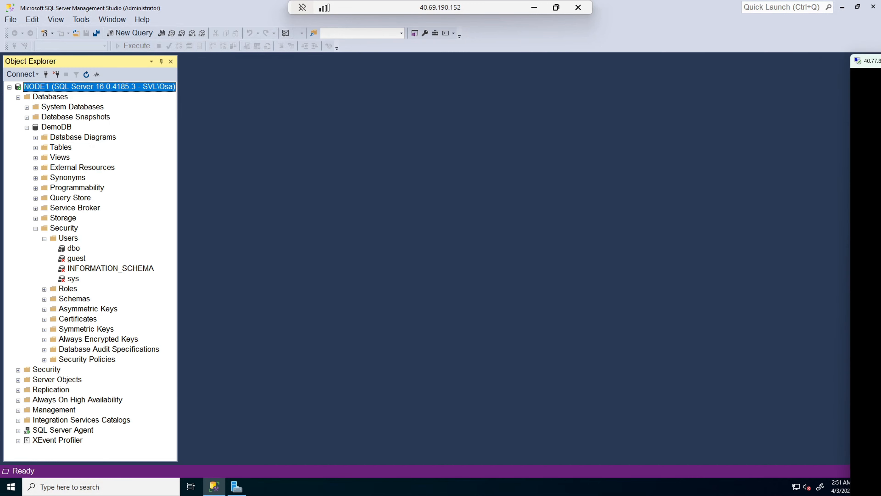
{"action": "left_click_drag", "start_coordinate": [880, 104], "coordinate": [482, 43]}
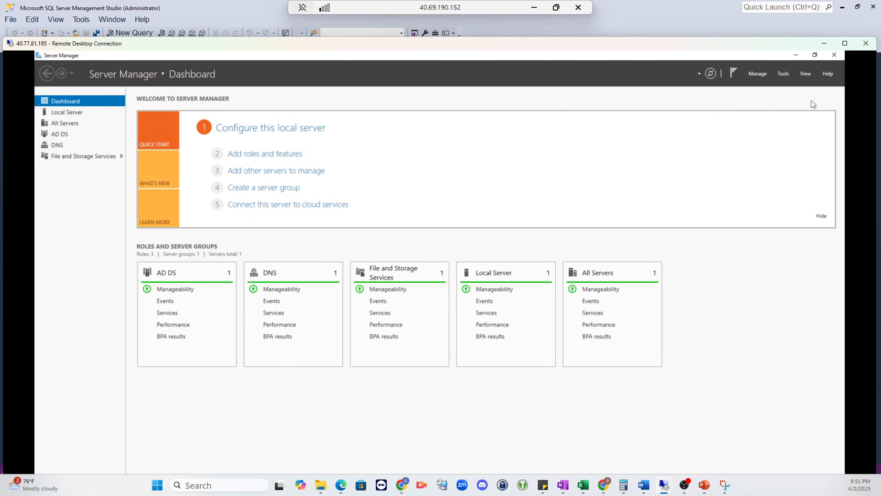
Step: Launch Active Directory Users and Computers from Server Manager and begin a New User in SVL.COM/Users
{"action": "left_click", "coordinate": [782, 76]}
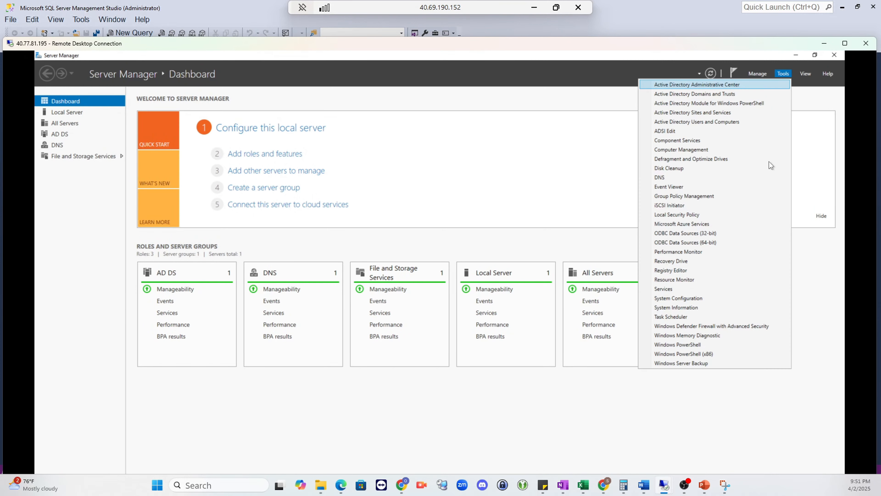
{"action": "left_click", "coordinate": [685, 122]}
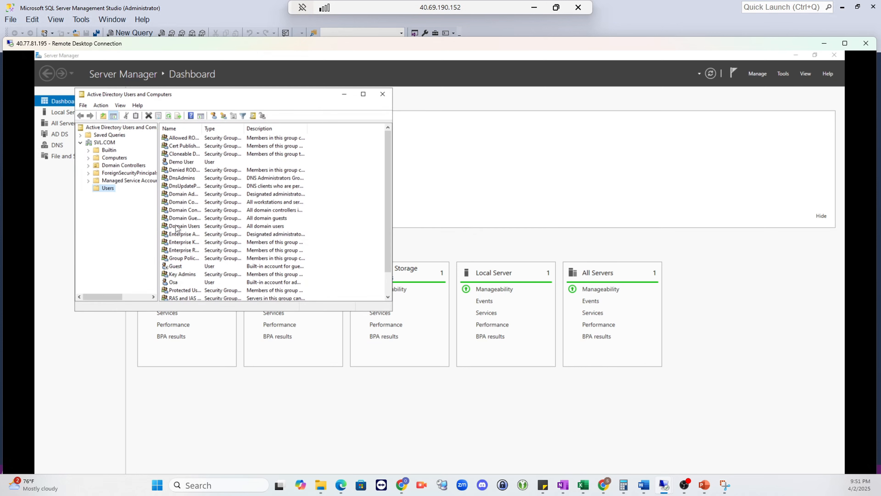
{"action": "right_click", "coordinate": [108, 191]}
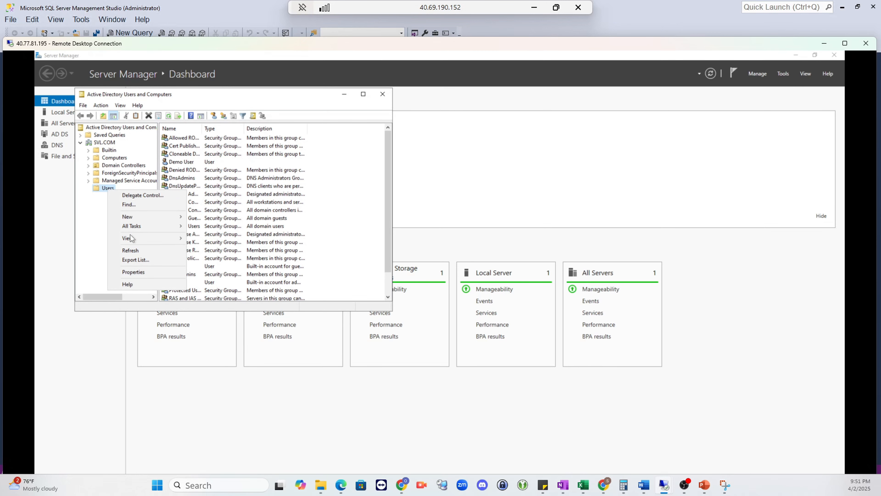
{"action": "mouse_move", "coordinate": [132, 221]}
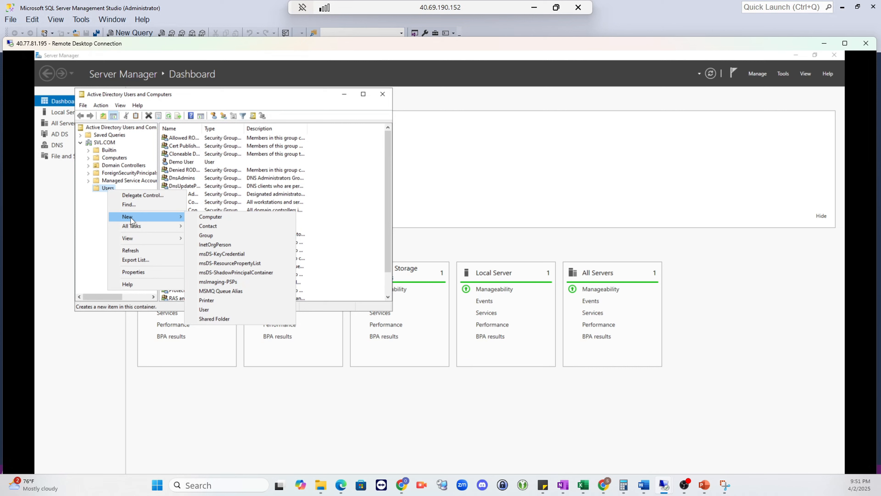
{"action": "left_click", "coordinate": [226, 309]}
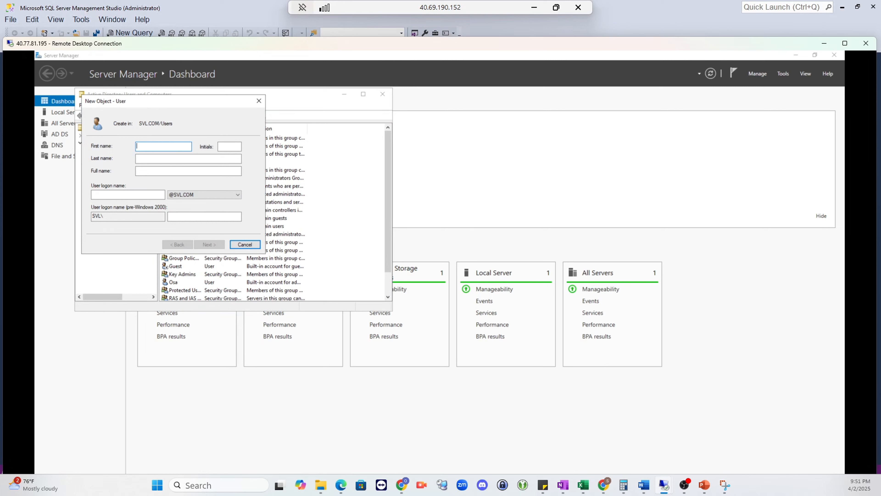
Step: Enter WindowUser1 as the first name and reuse it as the user logon name
{"action": "type", "text": "W"}
{"action": "type", "text": "indowUser"}
{"action": "type", "text": "1"}
{"action": "key", "text": "Tab"}
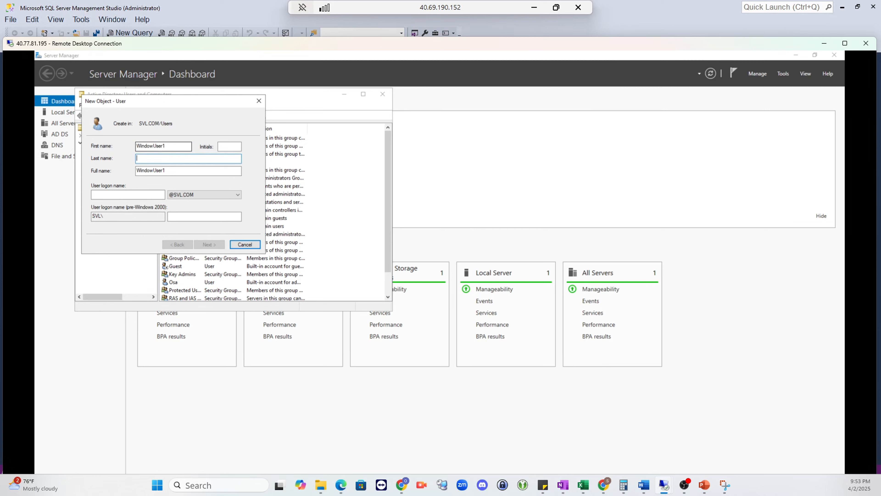
{"action": "left_click_drag", "start_coordinate": [168, 146], "coordinate": [135, 146]}
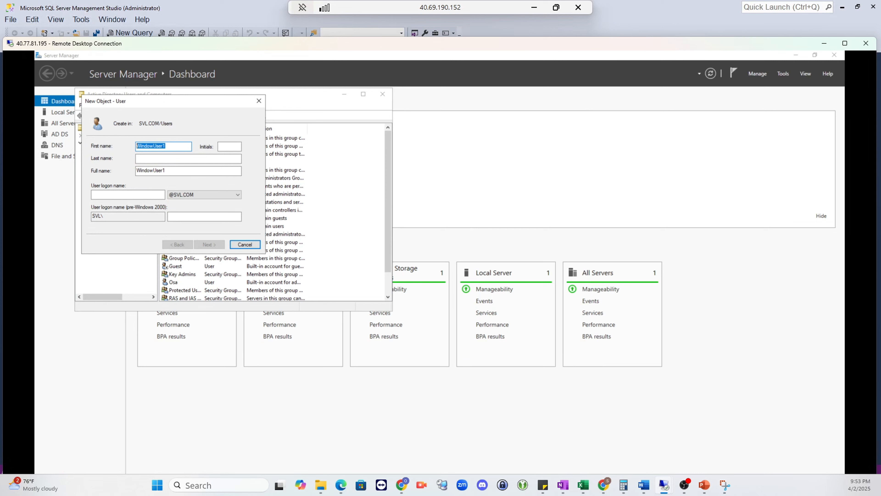
{"action": "right_click", "coordinate": [146, 146]}
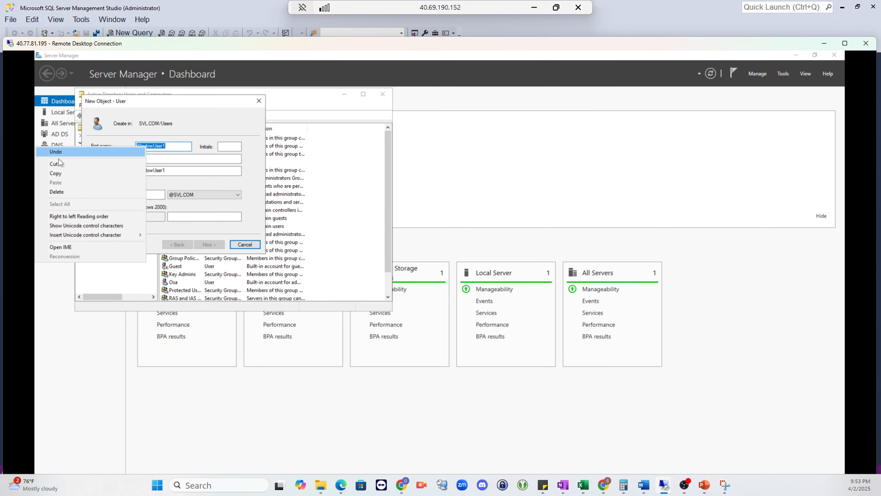
{"action": "left_click", "coordinate": [62, 176]}
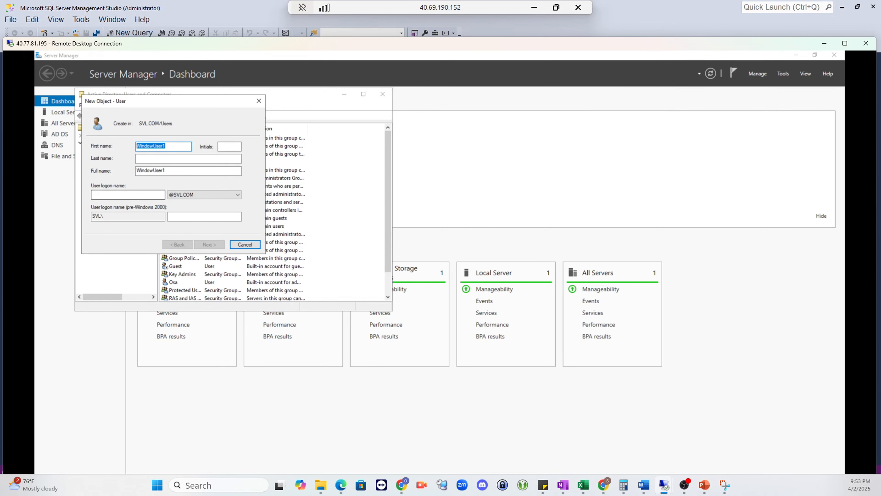
{"action": "left_click", "coordinate": [135, 195]}
{"action": "key", "text": "ctrl+v"}
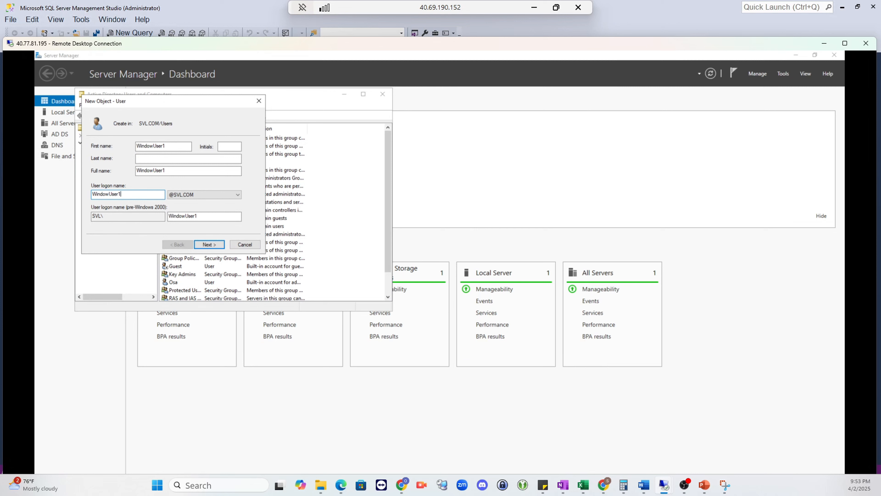
Step: Set and confirm the password, drop must-change, make it never expire, and finish creating WindowUser1
{"action": "left_click", "coordinate": [205, 245]}
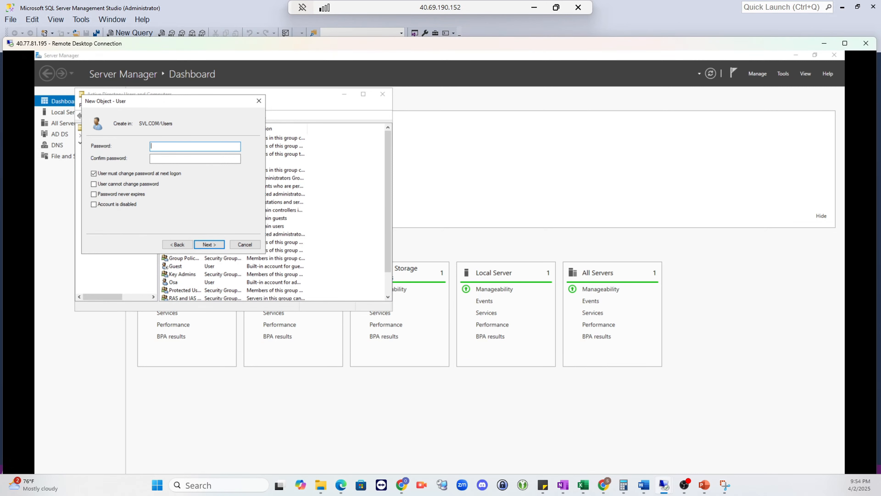
{"action": "key", "text": "ctrl+v"}
{"action": "key", "text": "Tab"}
{"action": "key", "text": "ctrl+v"}
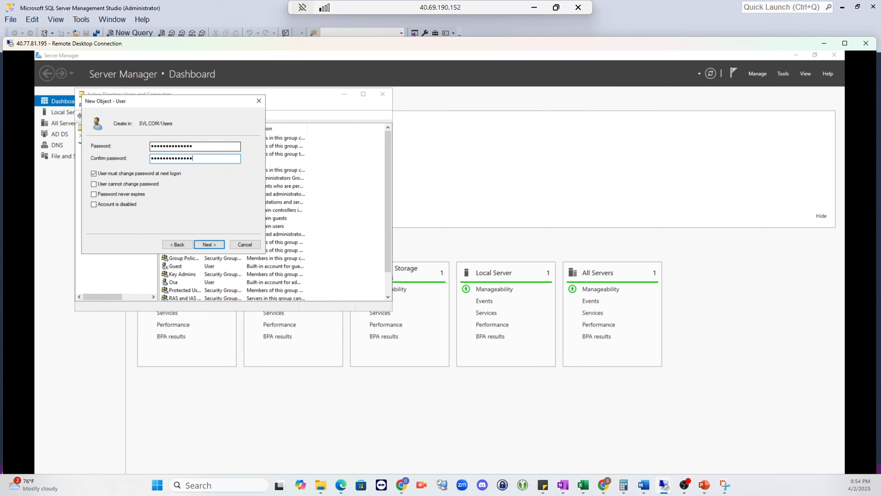
{"action": "left_click", "coordinate": [92, 173]}
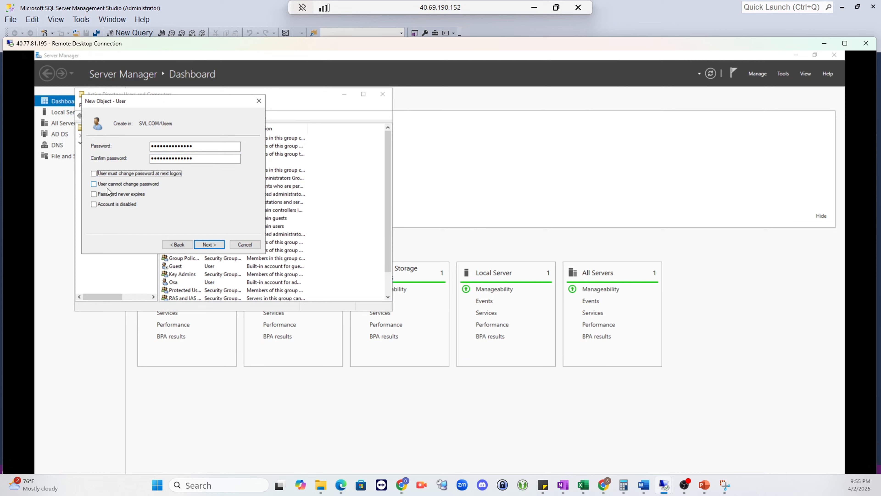
{"action": "left_click", "coordinate": [99, 195]}
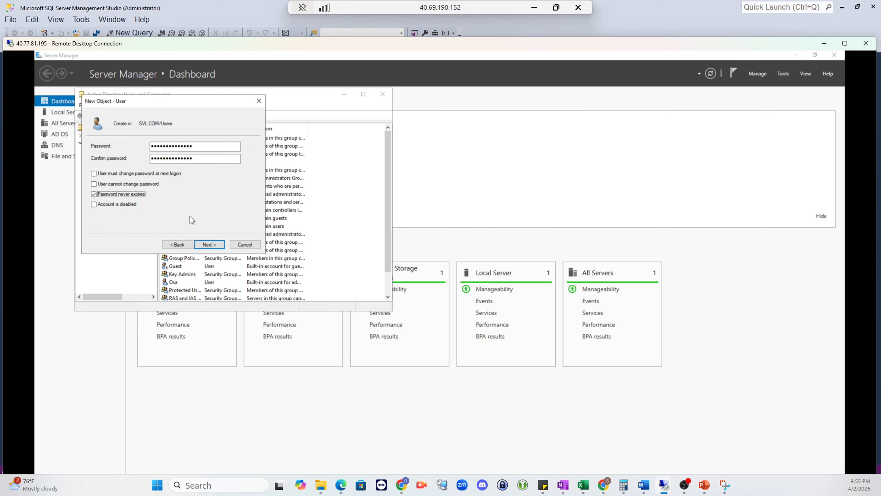
{"action": "left_click", "coordinate": [209, 246]}
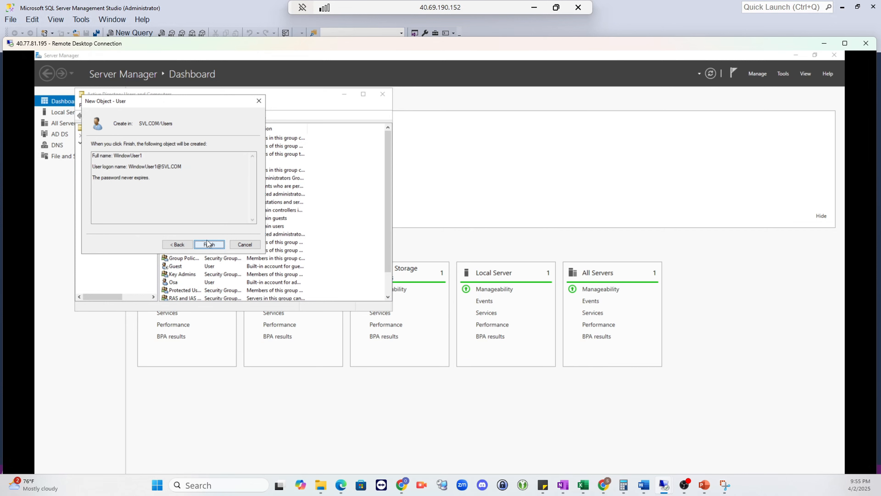
{"action": "left_click", "coordinate": [209, 245]}
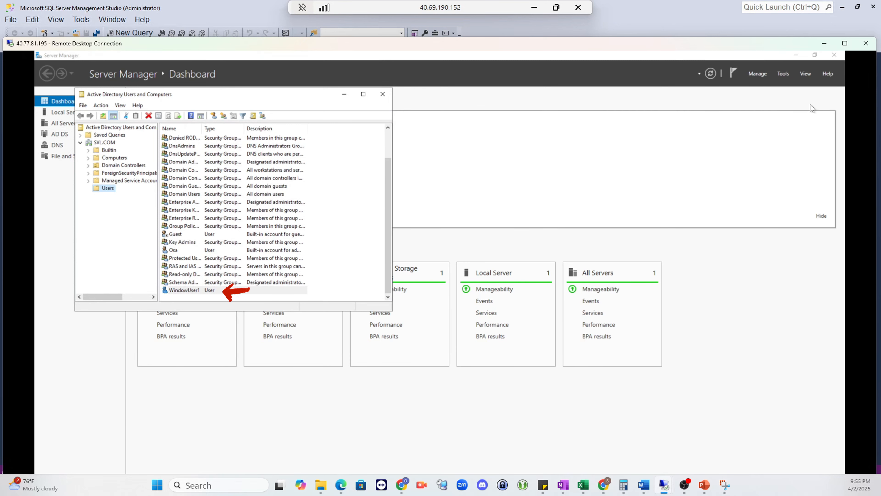
Step: Return to SSMS, refresh Object Explorer, and start a New Login under server Security > Logins
{"action": "left_click", "coordinate": [821, 42]}
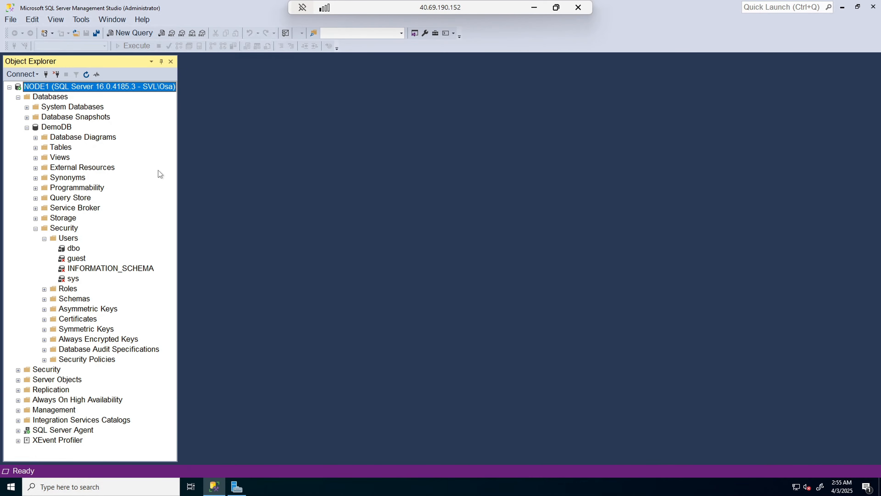
{"action": "left_click", "coordinate": [87, 75]}
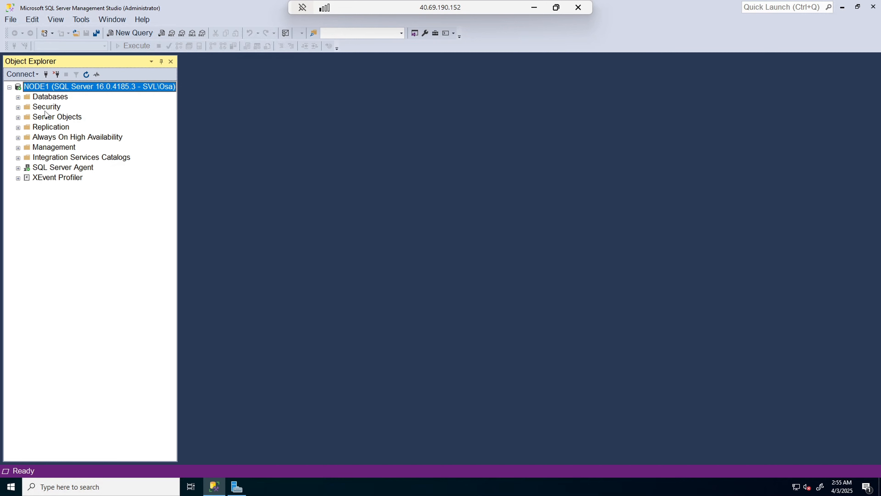
{"action": "left_click", "coordinate": [18, 107]}
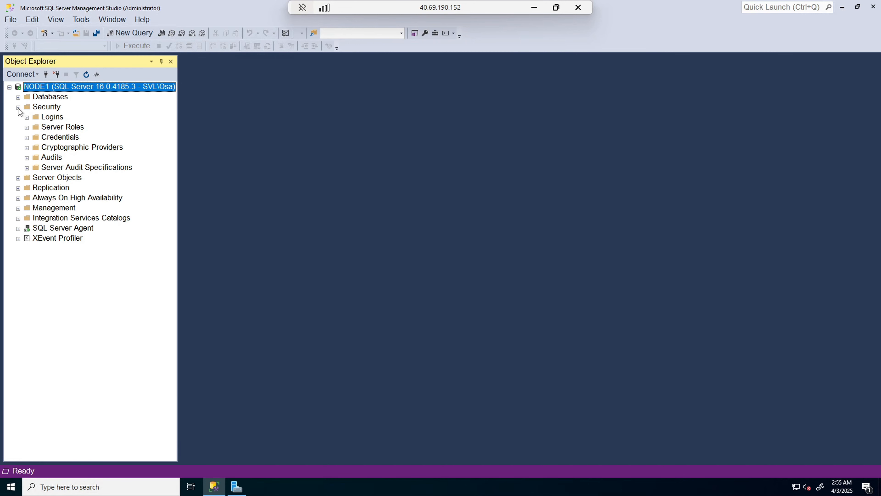
{"action": "right_click", "coordinate": [51, 121]}
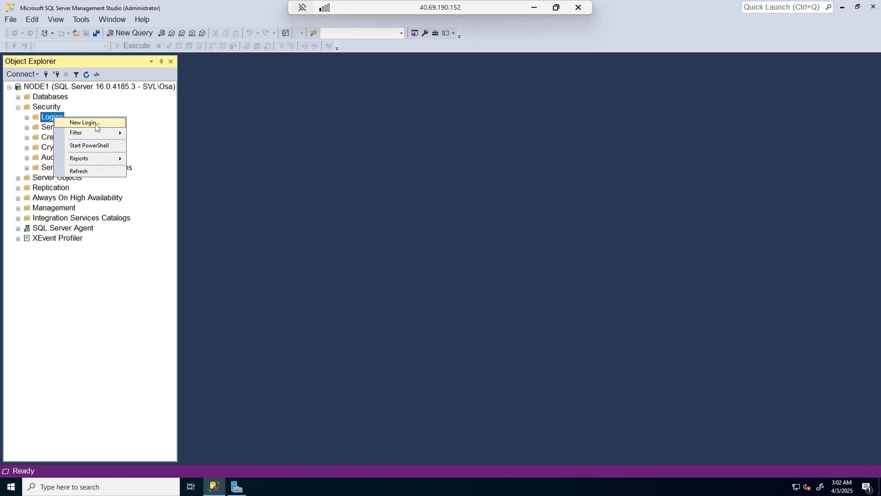
{"action": "left_click", "coordinate": [96, 124]}
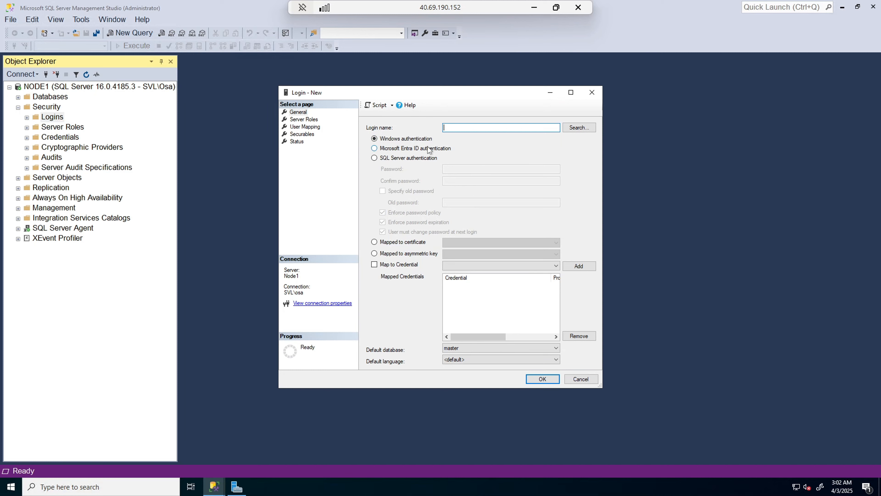
Step: Search the entire directory, including groups, for 'windowuser' and resolve it to SVL\WindowUser1
{"action": "left_click", "coordinate": [580, 128]}
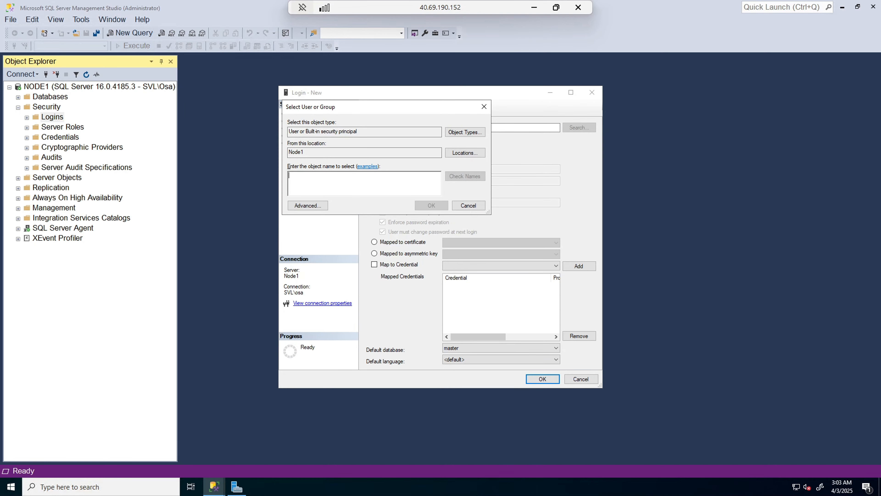
{"action": "type", "text": "window"}
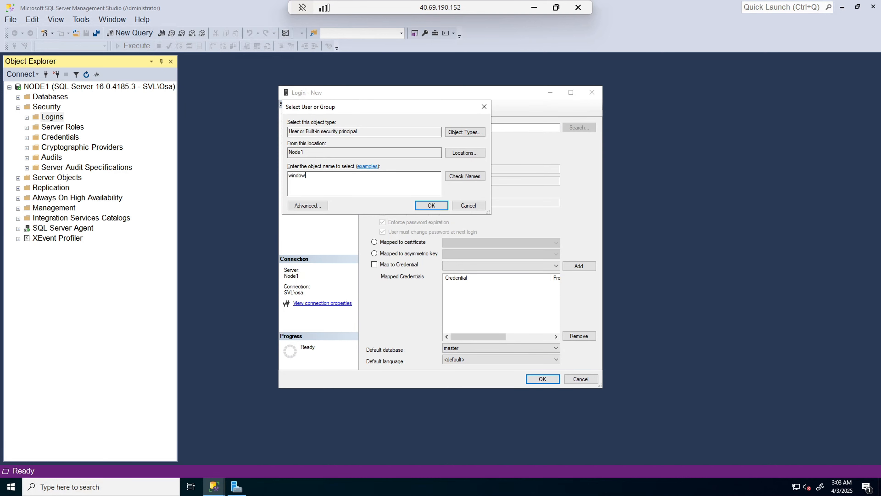
{"action": "type", "text": "user"}
{"action": "left_click", "coordinate": [474, 153]}
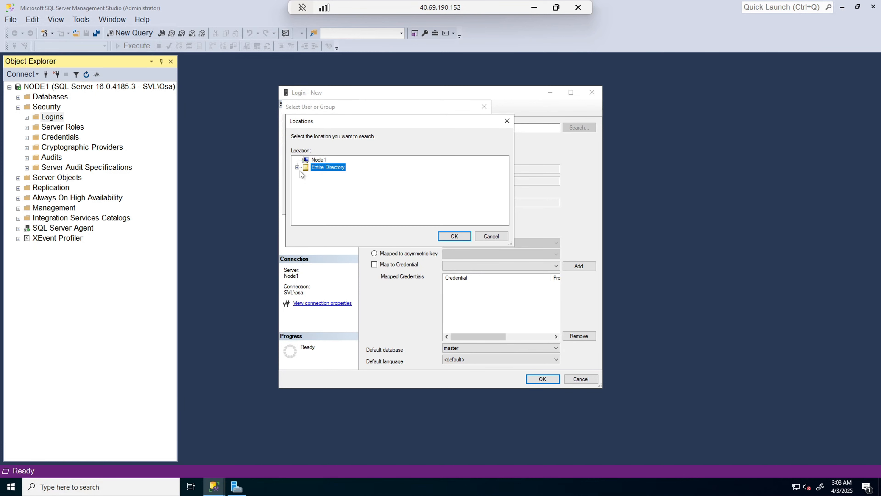
{"action": "left_click", "coordinate": [298, 167]}
{"action": "left_click", "coordinate": [451, 236]}
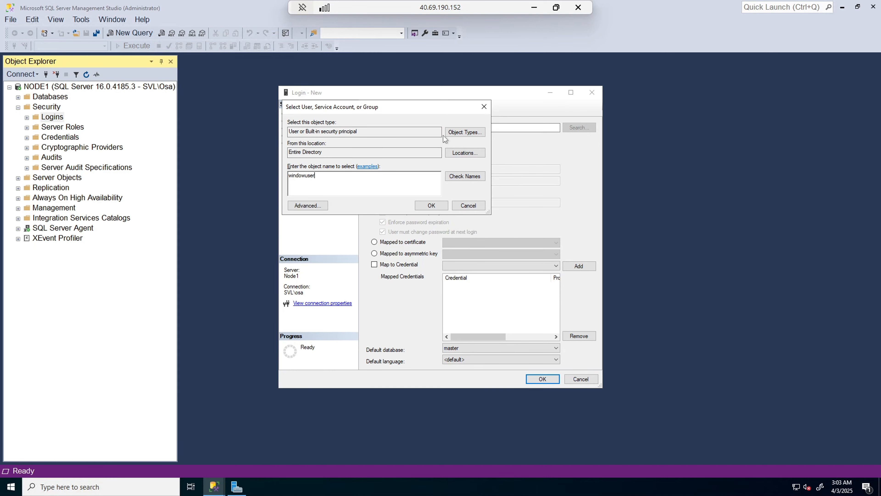
{"action": "left_click", "coordinate": [461, 134]}
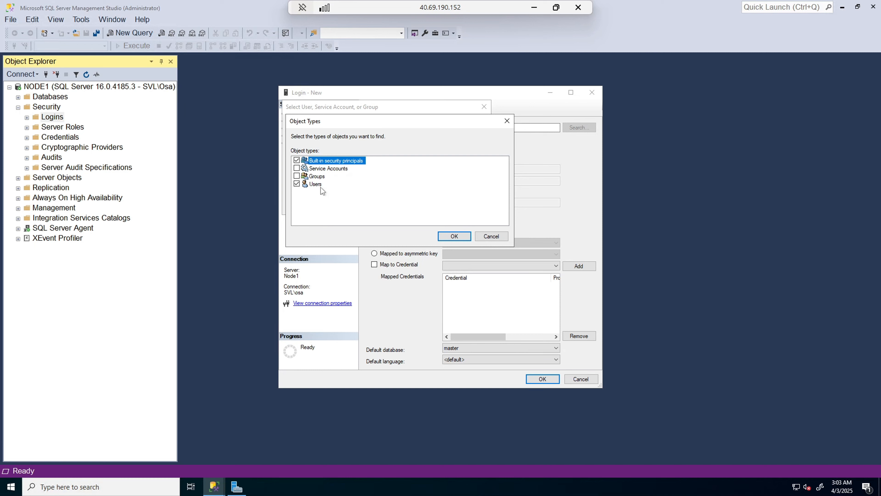
{"action": "left_click", "coordinate": [296, 176]}
{"action": "left_click", "coordinate": [446, 238]}
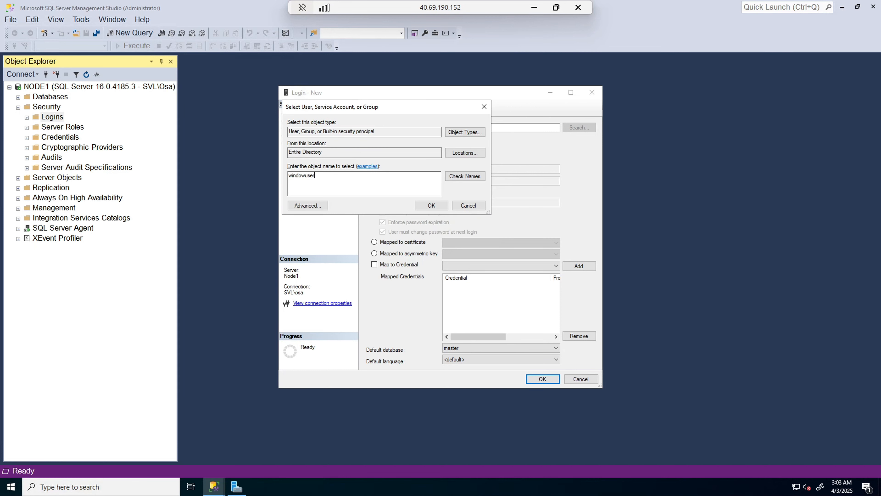
{"action": "left_click", "coordinate": [469, 178]}
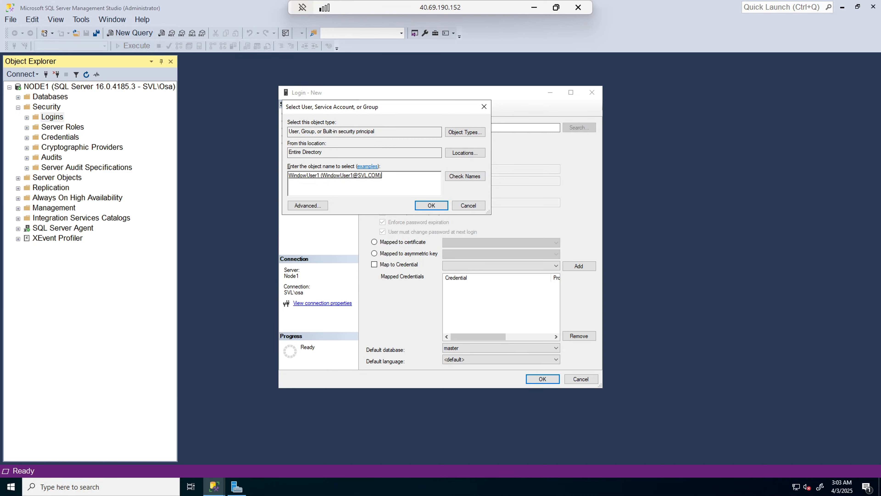
{"action": "left_click", "coordinate": [431, 206]}
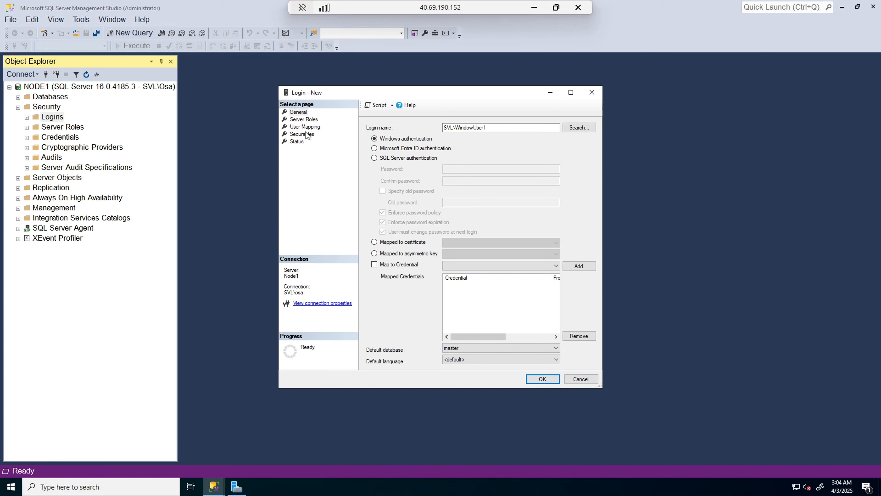
Step: Review the login's pages, script CREATE LOGIN to a new query window, and create SVL\WindowUser1
{"action": "left_click", "coordinate": [303, 121]}
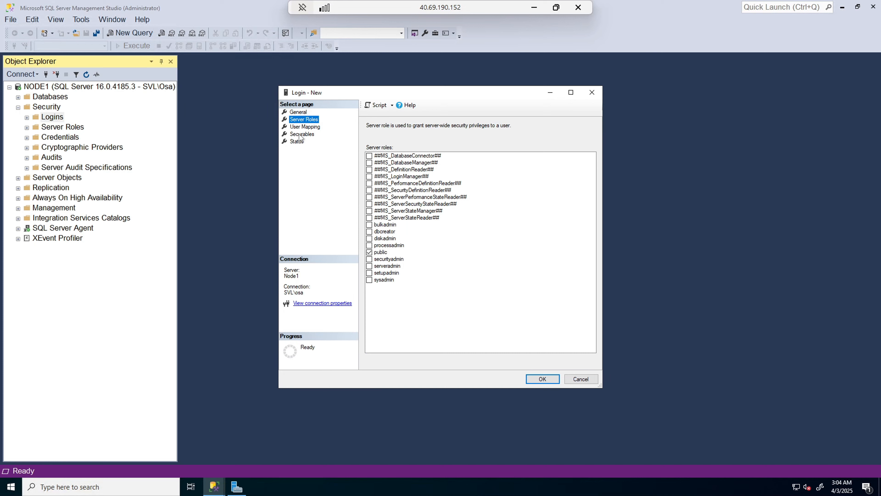
{"action": "left_click", "coordinate": [301, 127]}
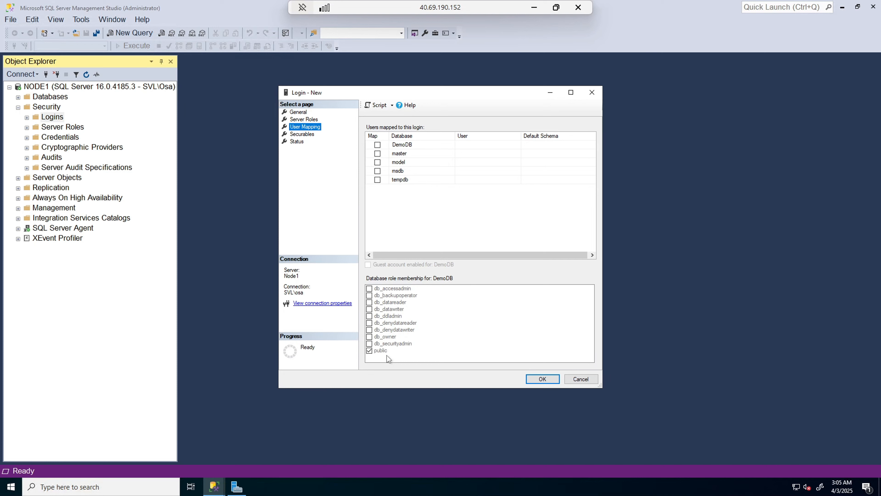
{"action": "left_click", "coordinate": [300, 142]}
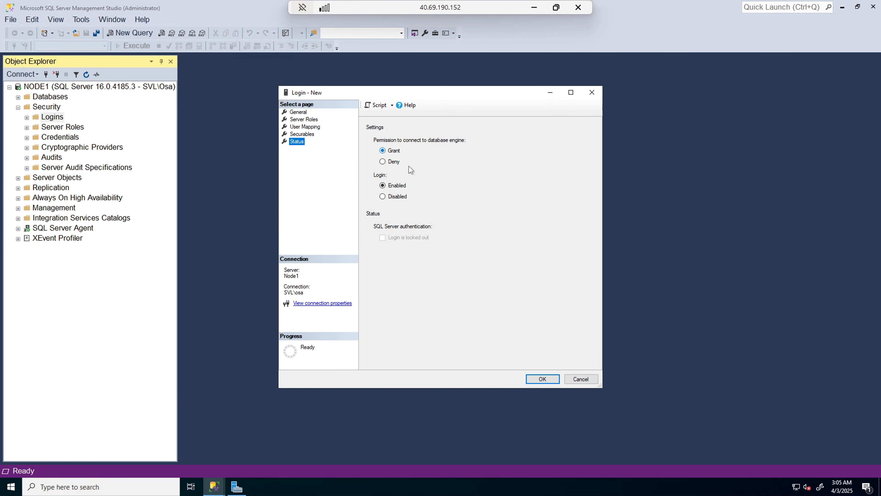
{"action": "left_click", "coordinate": [302, 134]}
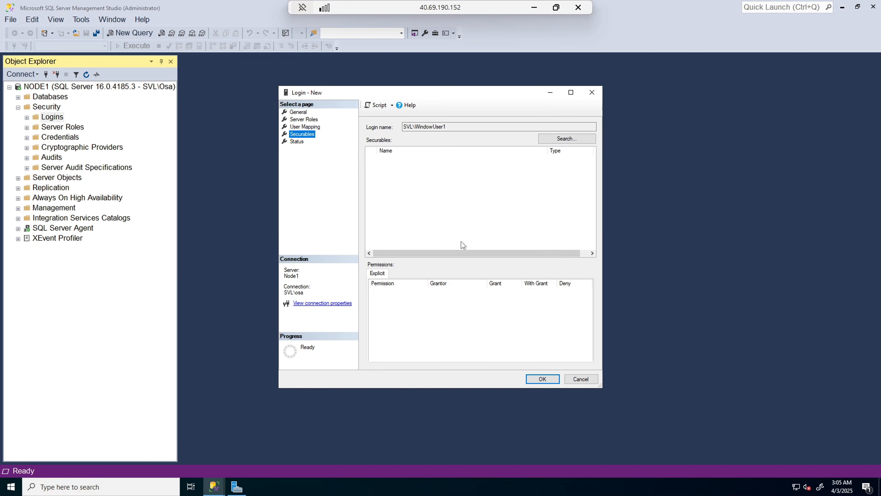
{"action": "left_click", "coordinate": [299, 113]}
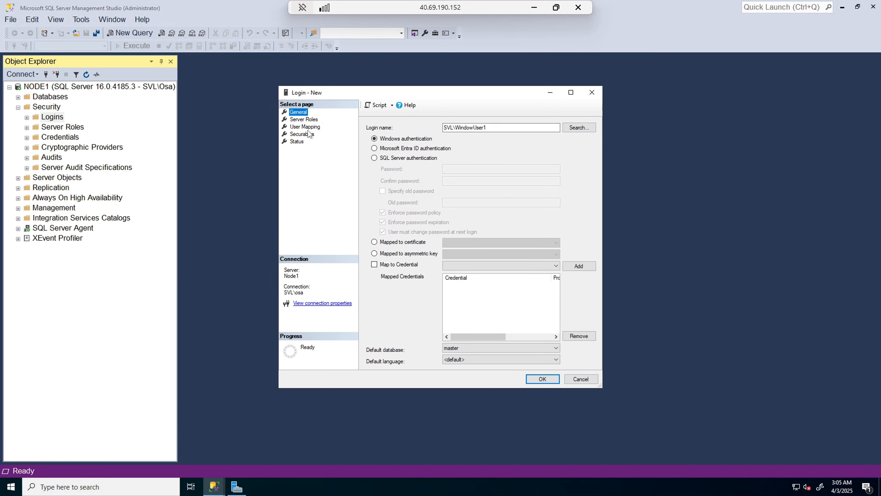
{"action": "left_click", "coordinate": [392, 105]}
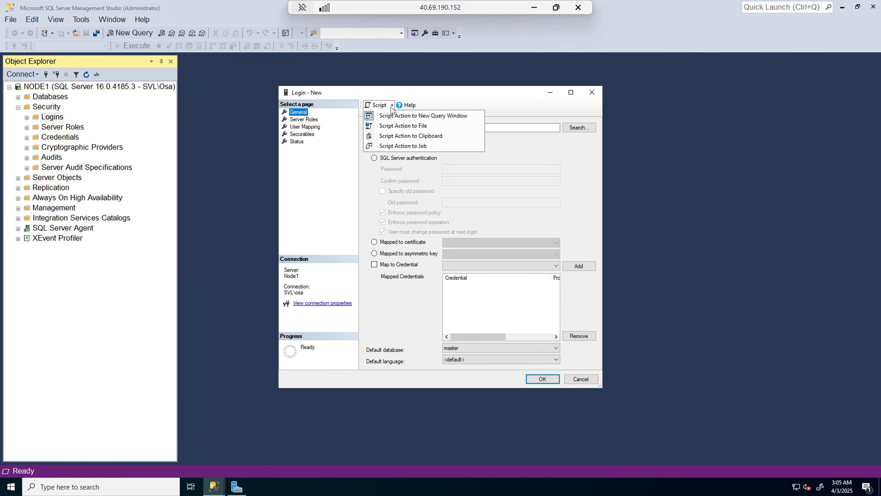
{"action": "left_click", "coordinate": [399, 116]}
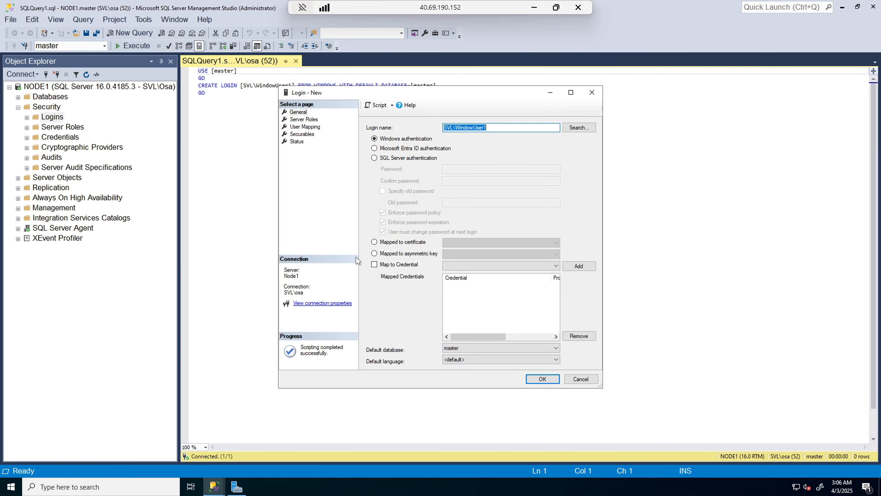
{"action": "left_click", "coordinate": [537, 381]}
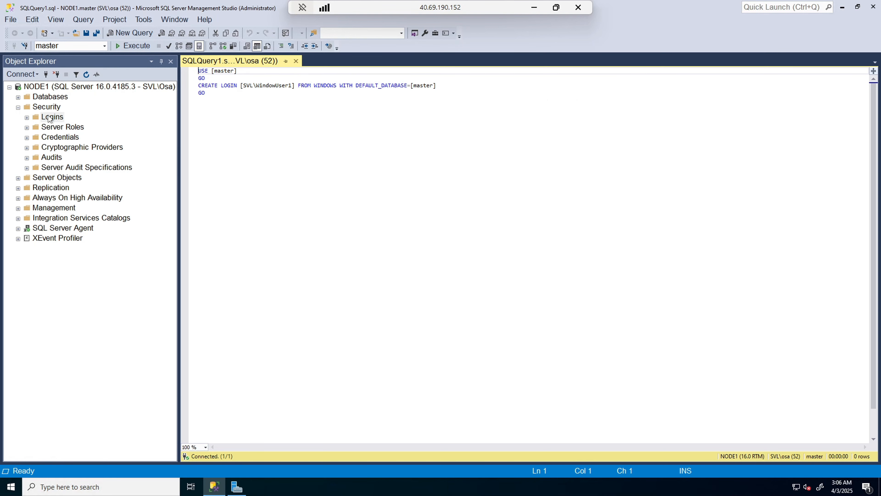
Step: Expand and refresh the server's Logins folder so SVL\WindowUser1 appears
{"action": "left_click", "coordinate": [28, 118]}
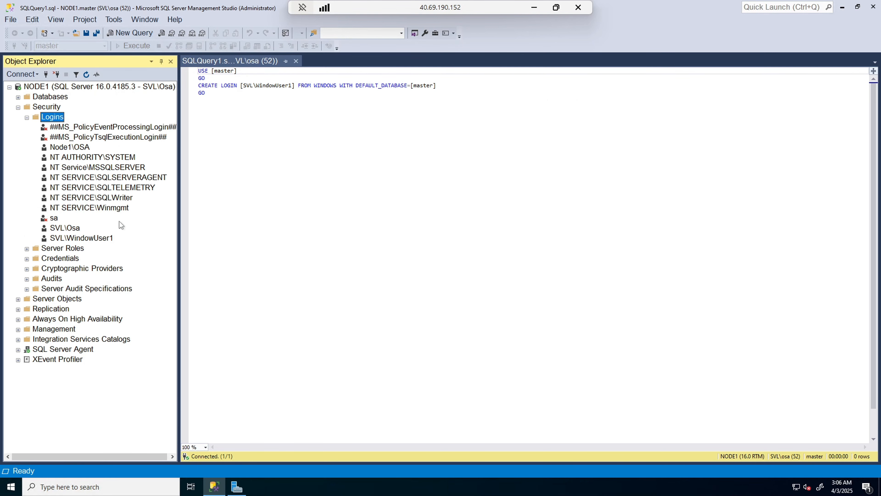
{"action": "right_click", "coordinate": [58, 118]}
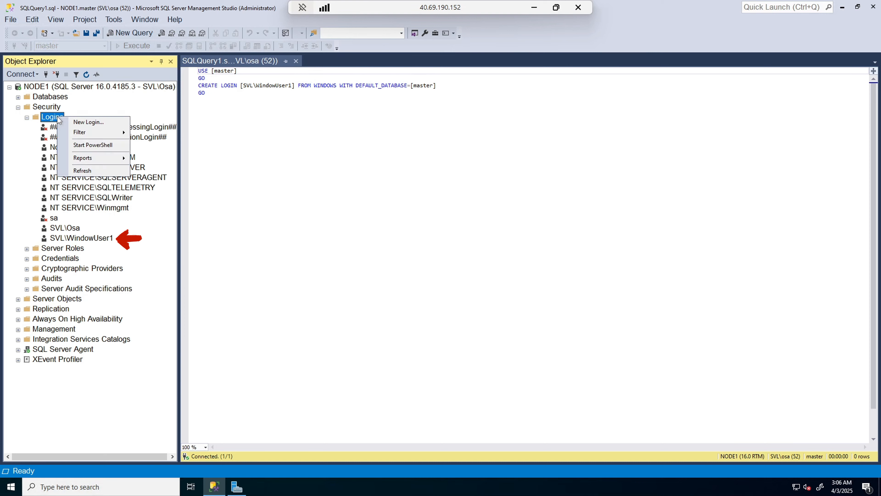
{"action": "left_click", "coordinate": [83, 170]}
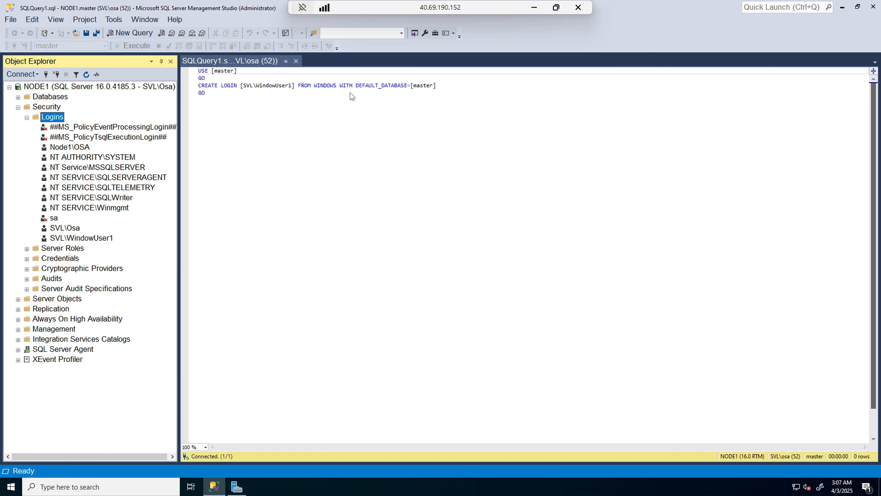
{"action": "right_click", "coordinate": [52, 118]}
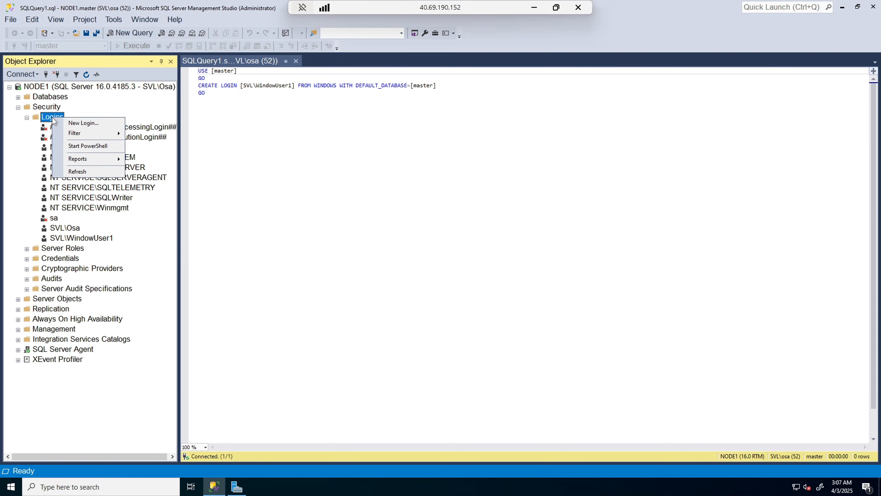
Step: Start a new login named SqlUser1 using SQL Server authentication
{"action": "left_click", "coordinate": [81, 123]}
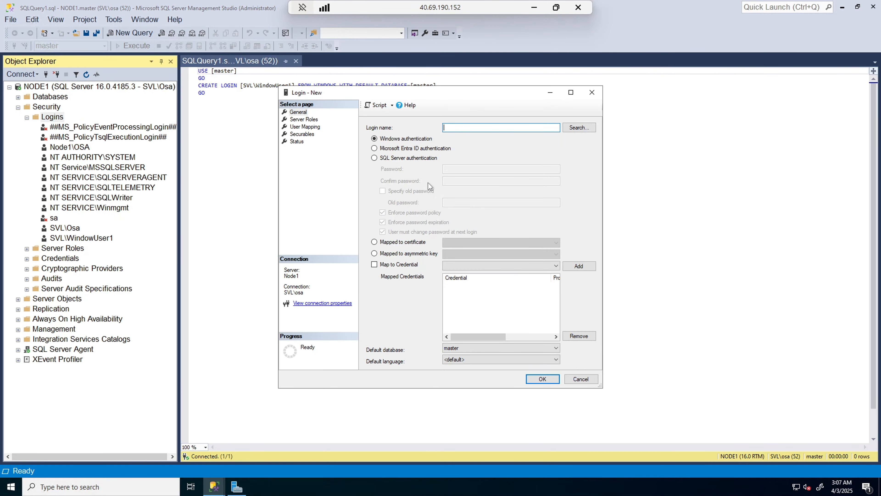
{"action": "left_click", "coordinate": [375, 158]}
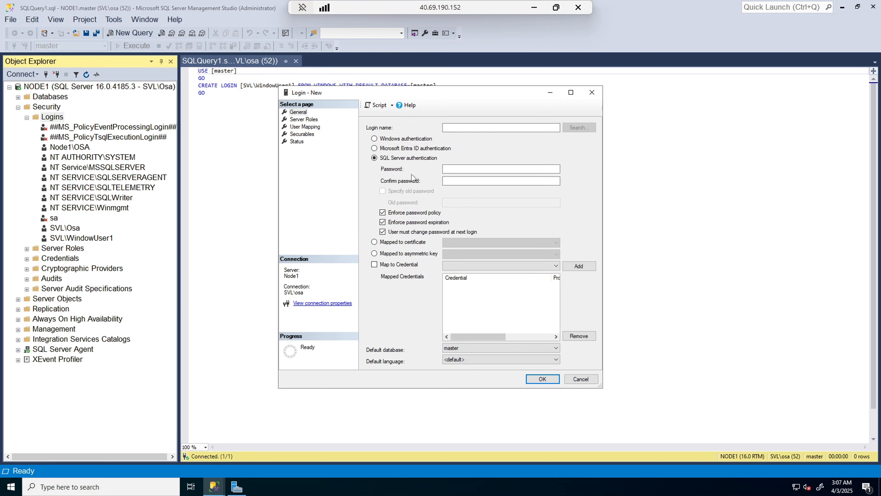
{"action": "left_click", "coordinate": [444, 170]}
{"action": "left_click", "coordinate": [455, 128]}
{"action": "type", "text": "SQL"}
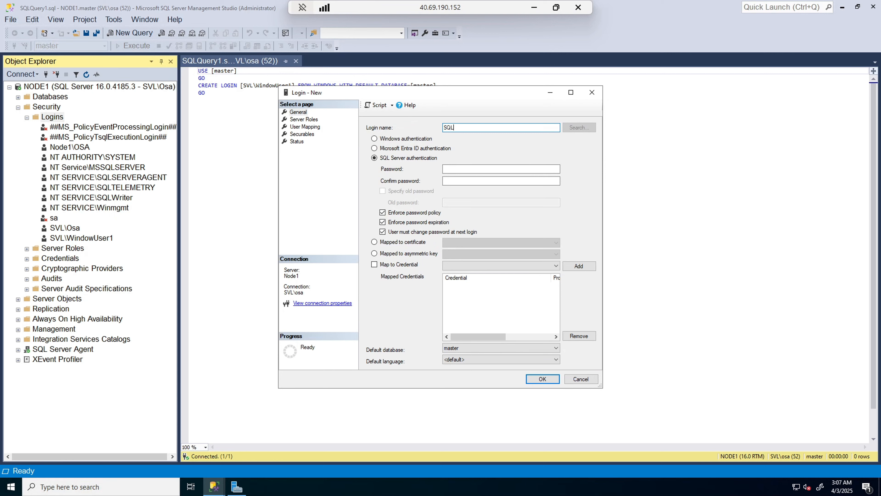
{"action": "key", "text": "BackSpace"}
{"action": "key", "text": "BackSpace"}
{"action": "type", "text": "qlUser1"}
Step: Enter and confirm the login password and stop requiring a change at next login
{"action": "left_click", "coordinate": [457, 169]}
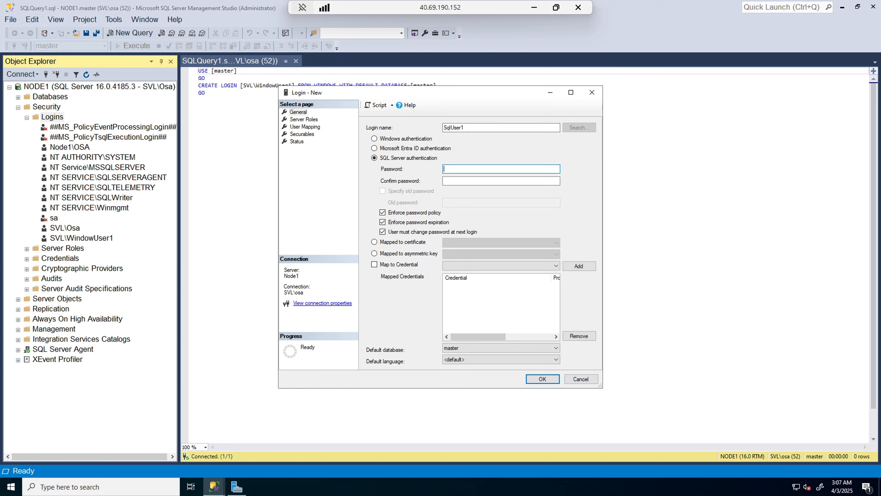
{"action": "type", "text": "P"}
{"action": "key", "text": "BackSpace"}
{"action": "key", "text": "ctrl+v"}
{"action": "key", "text": "Tab"}
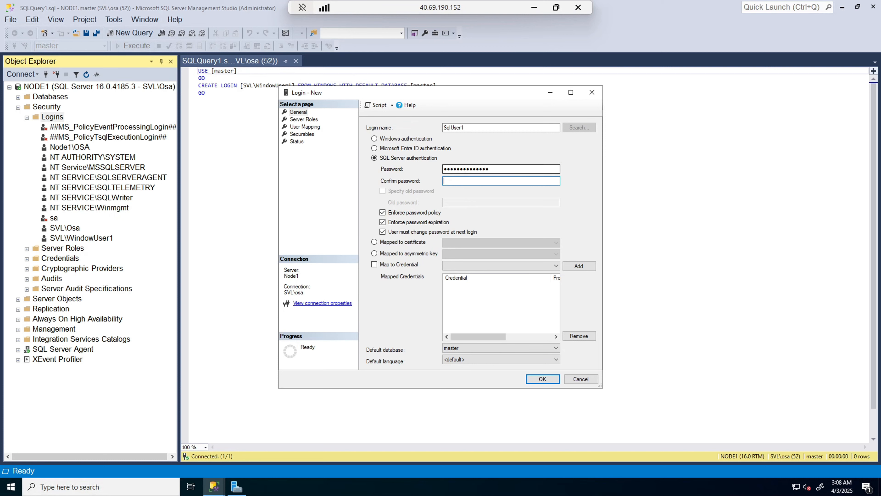
{"action": "type", "text": "P"}
{"action": "key", "text": "BackSpace"}
{"action": "key", "text": "ctrl+v"}
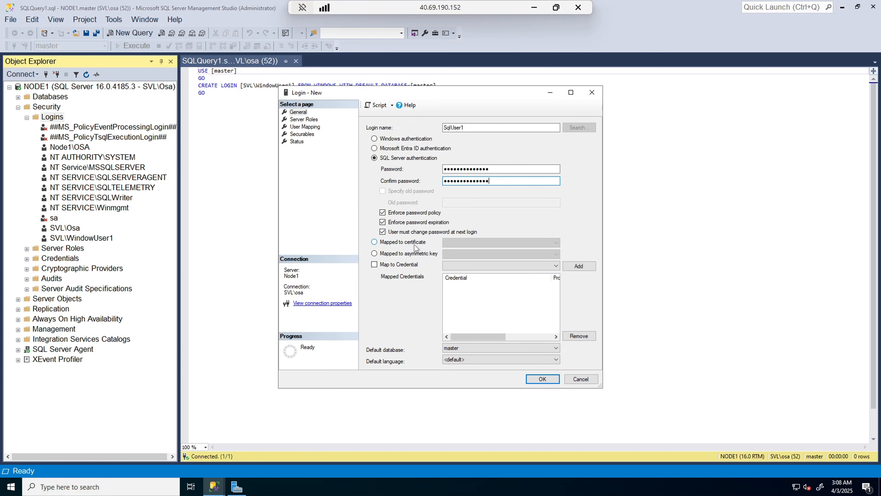
{"action": "left_click", "coordinate": [382, 233]}
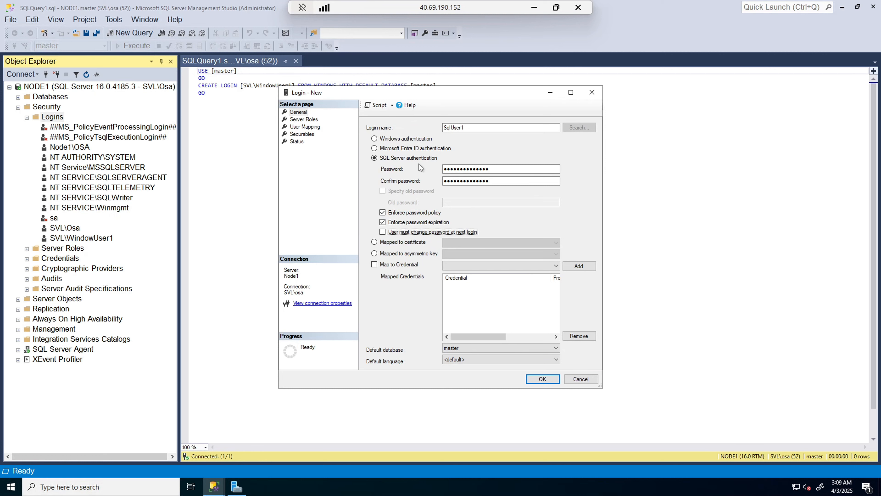
{"action": "left_click", "coordinate": [458, 180]}
Step: Review SqlUser1's login pages, script it to a new query window, and create the login
{"action": "left_click", "coordinate": [310, 120]}
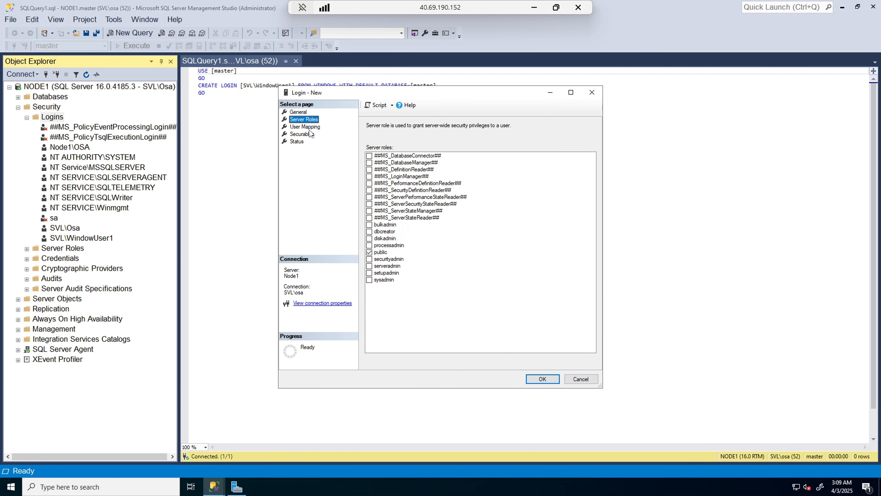
{"action": "left_click", "coordinate": [309, 128]}
{"action": "left_click", "coordinate": [309, 134]}
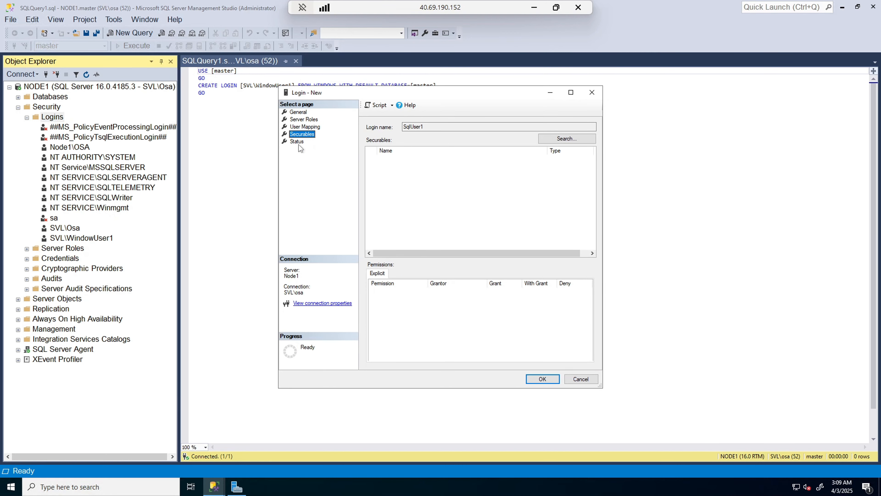
{"action": "left_click", "coordinate": [298, 142]}
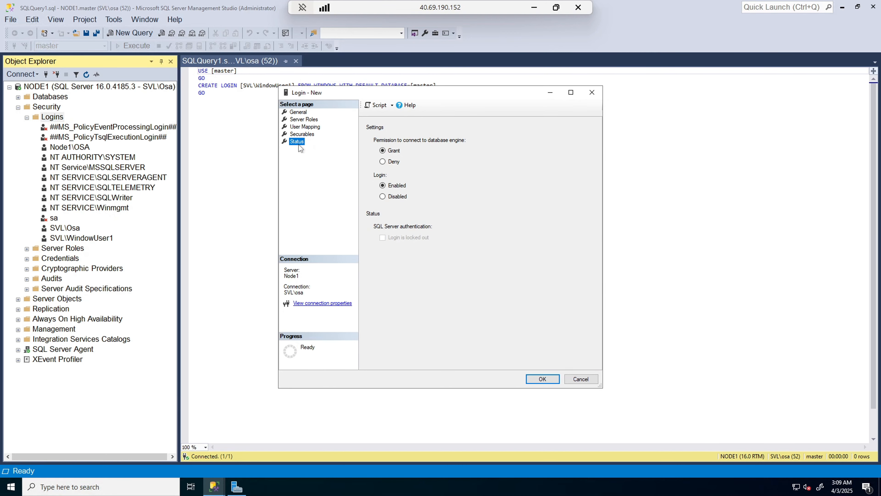
{"action": "left_click", "coordinate": [299, 112]}
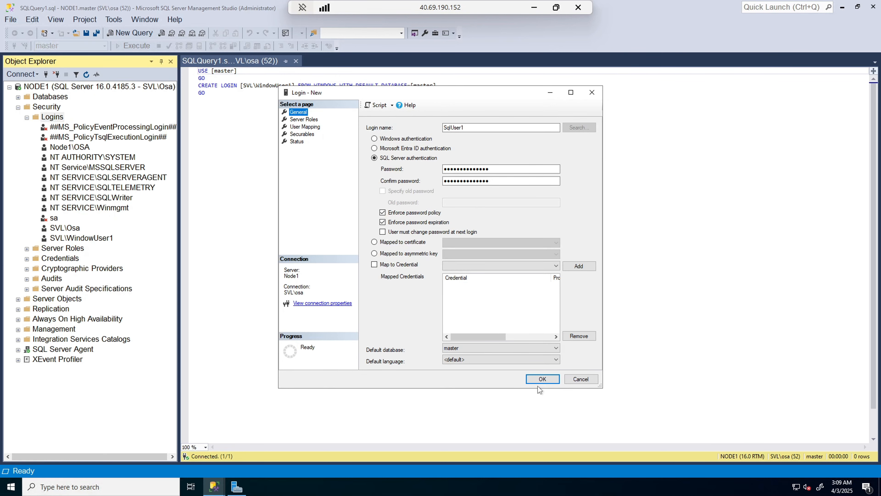
{"action": "left_click", "coordinate": [392, 105]}
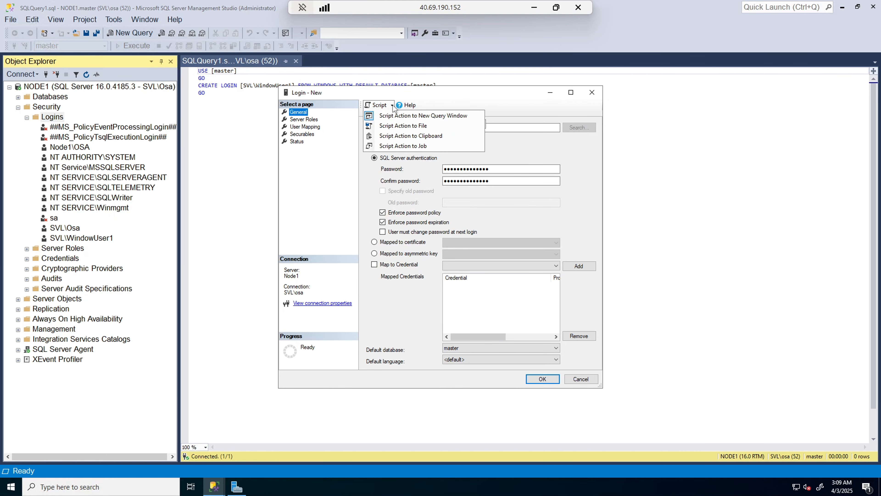
{"action": "left_click", "coordinate": [394, 117]}
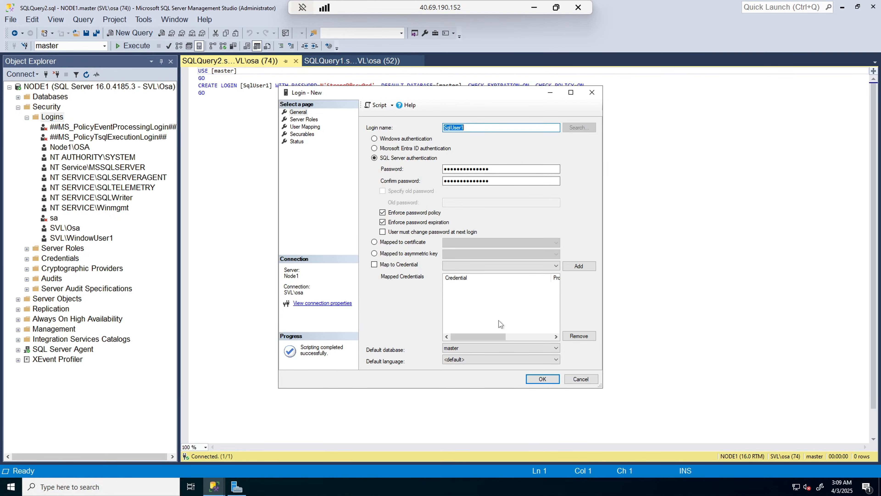
{"action": "left_click", "coordinate": [542, 379]}
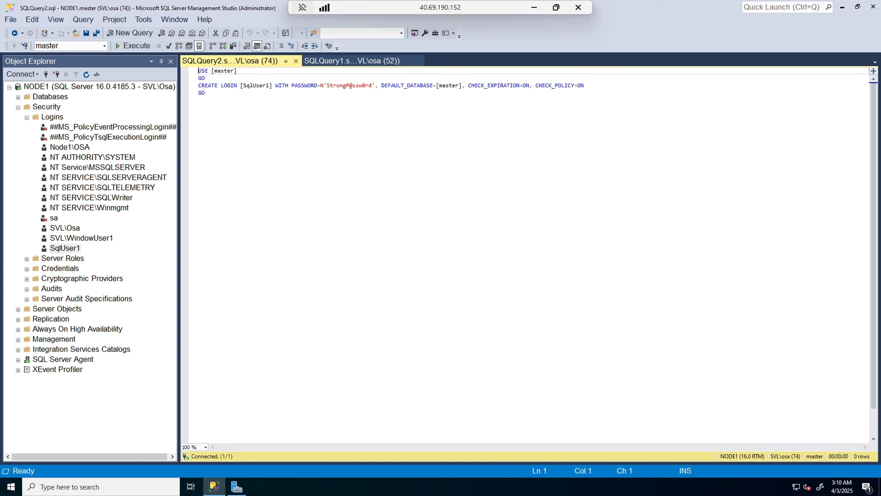
Step: Copy the full SqlUser1 login script, then place the caret after the WindowUser1 statement in SQLQuery1
{"action": "left_click", "coordinate": [75, 249]}
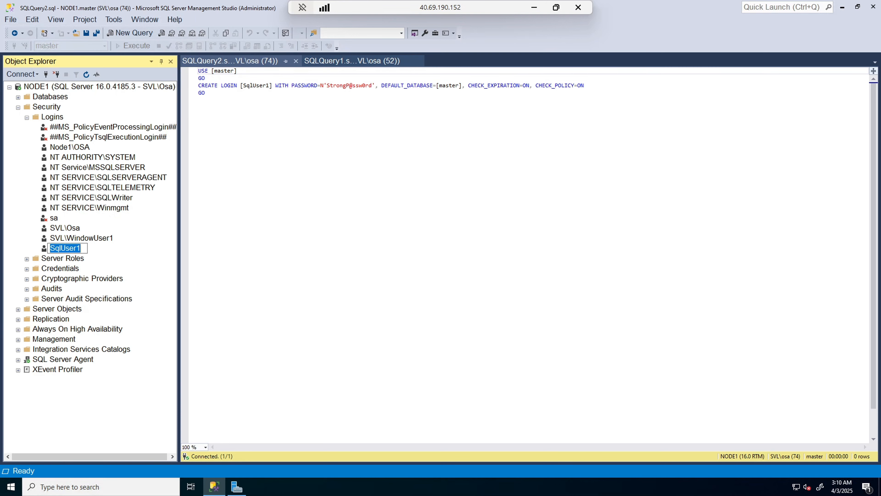
{"action": "key", "text": "Escape"}
{"action": "left_click", "coordinate": [199, 100]}
{"action": "key", "text": "shift+Up"}
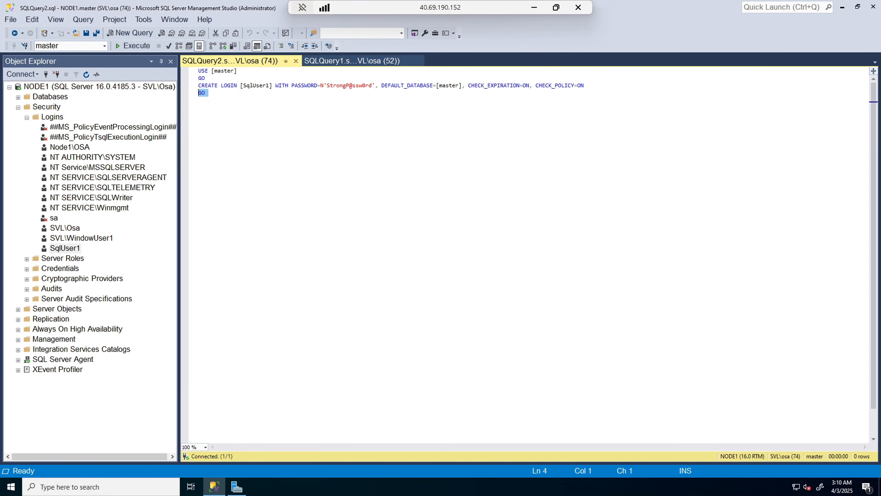
{"action": "key", "text": "shift+Up"}
{"action": "key", "text": "shift+Up"}
{"action": "key", "text": "shift+Up"}
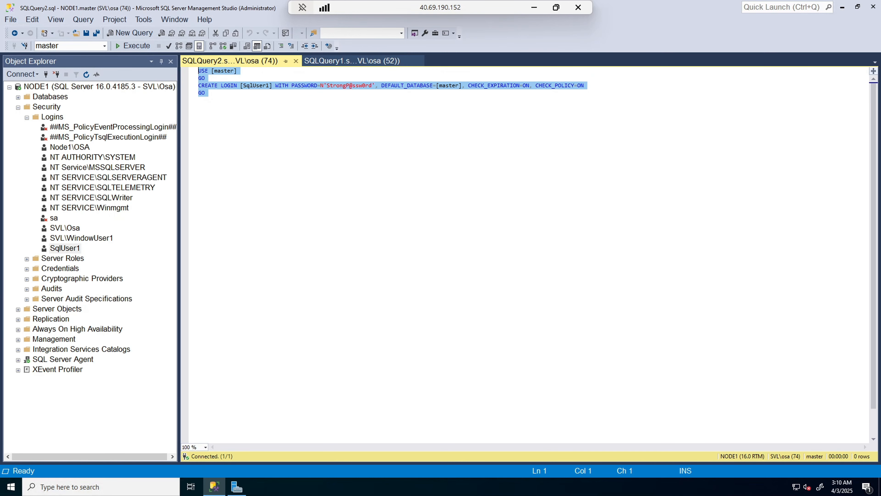
{"action": "right_click", "coordinate": [209, 85]}
{"action": "left_click", "coordinate": [231, 103]}
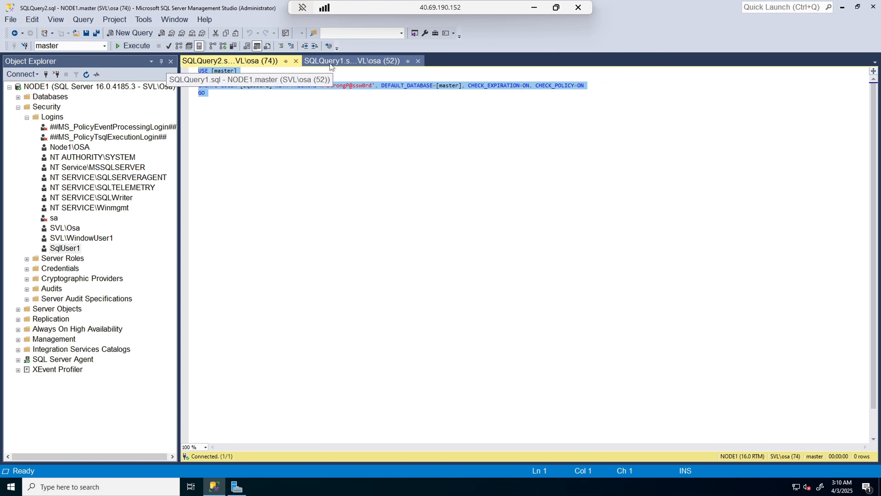
{"action": "left_click", "coordinate": [330, 61]}
{"action": "left_click", "coordinate": [438, 85]}
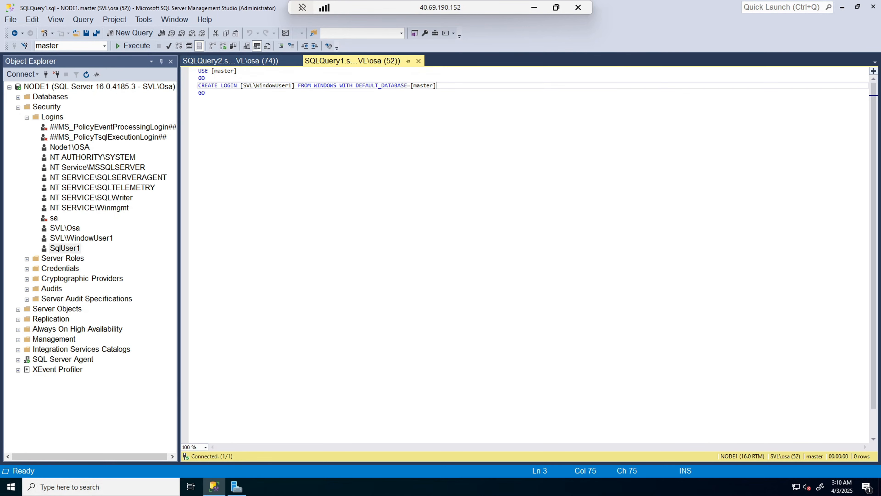
Step: Paste the SqlUser1 CREATE LOGIN script below the WindowUser1 login statement and collapse the NODE1 tree
{"action": "key", "text": "Return"}
{"action": "key", "text": "Return"}
{"action": "key", "text": "Return"}
{"action": "key", "text": "ctrl+v"}
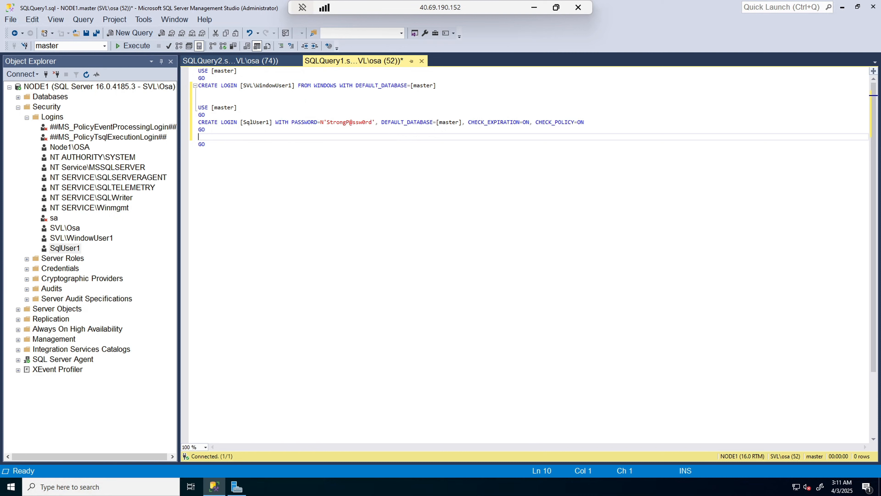
{"action": "left_click", "coordinate": [8, 87]}
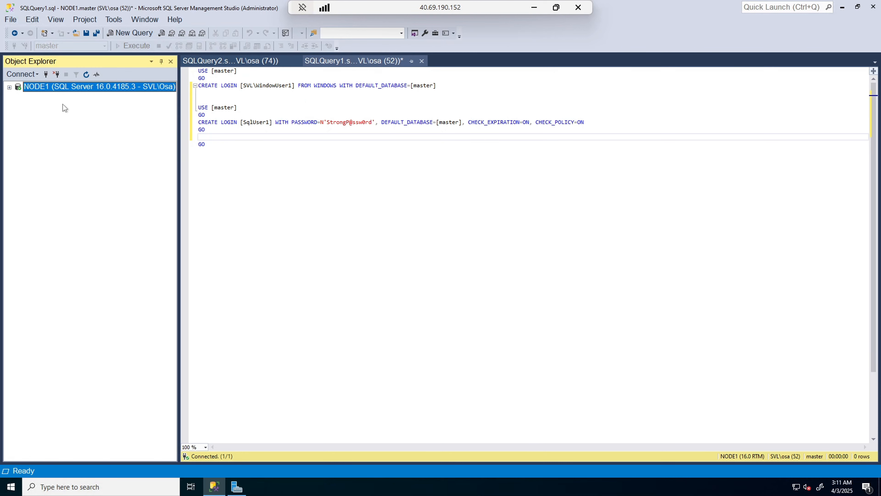
Step: Start a new Database Engine connection using SQL Server Authentication
{"action": "left_click", "coordinate": [18, 76]}
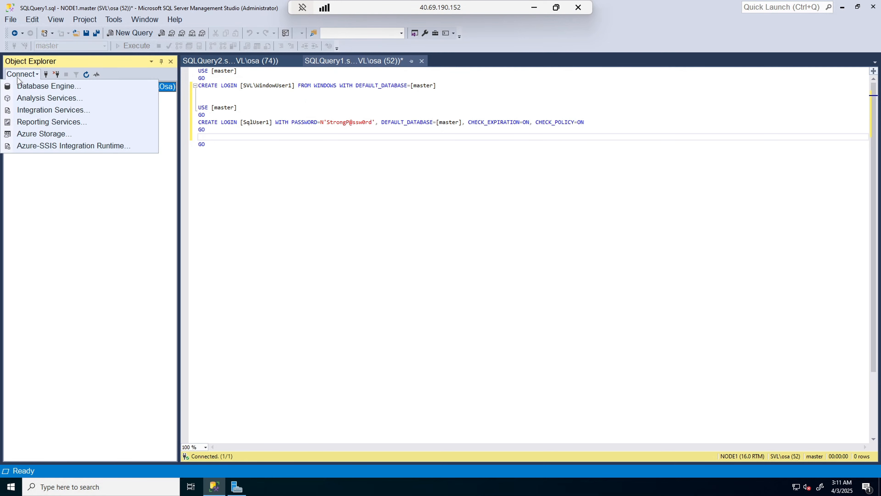
{"action": "left_click", "coordinate": [37, 86]}
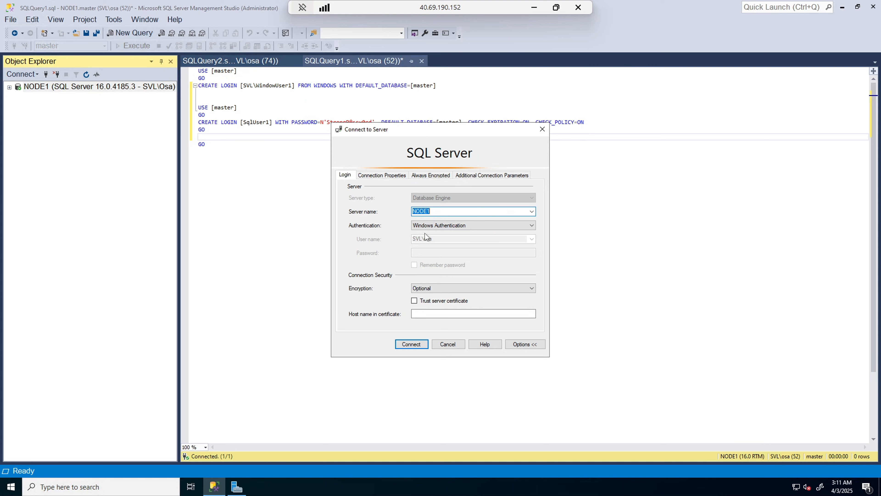
{"action": "left_click", "coordinate": [532, 227]}
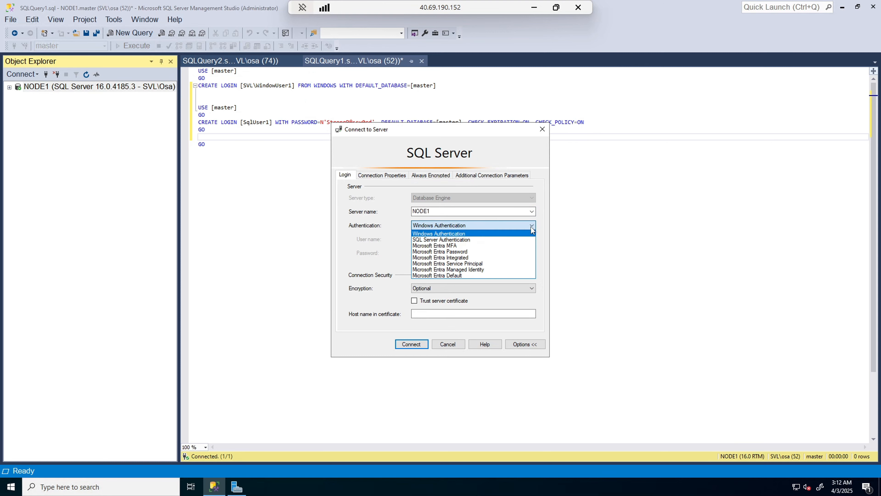
{"action": "left_click", "coordinate": [464, 241]}
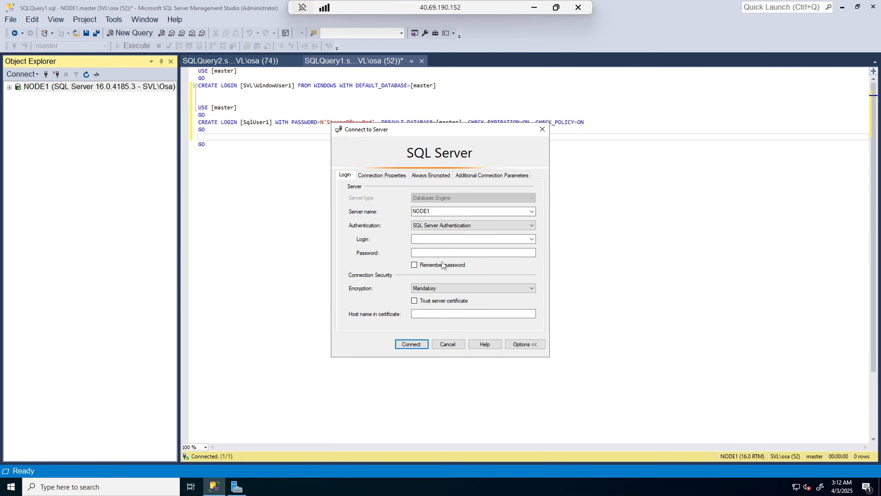
Step: Connect to NODE1 with login SQLUSER1 and its password, then select the new connection
{"action": "left_click", "coordinate": [463, 239]}
{"action": "type", "text": "SQLUSER1"}
{"action": "key", "text": "Tab"}
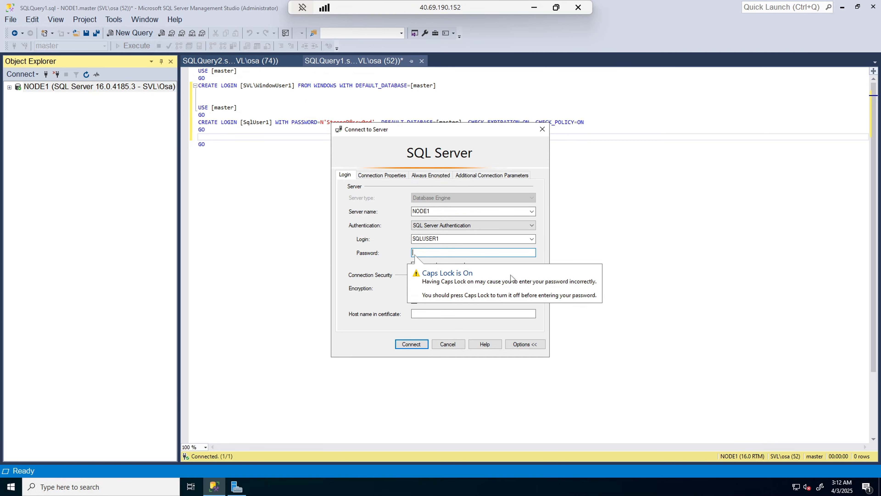
{"action": "key", "text": "ctrl+v"}
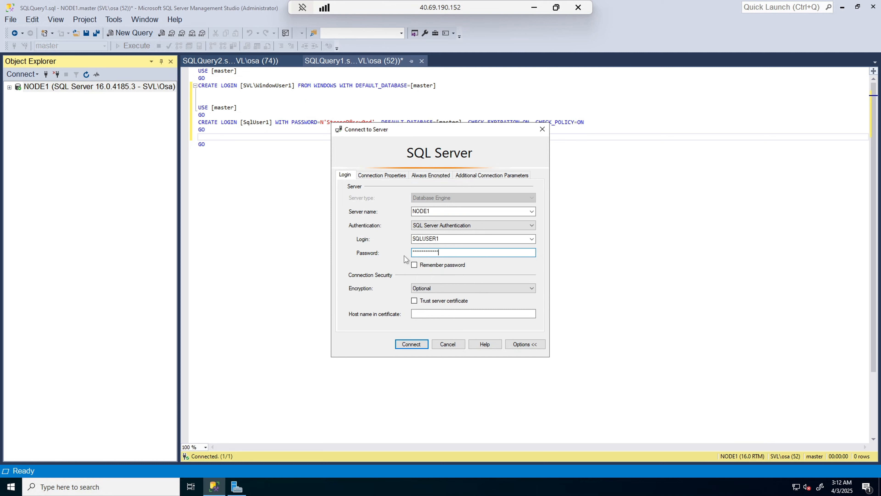
{"action": "left_click", "coordinate": [396, 345]}
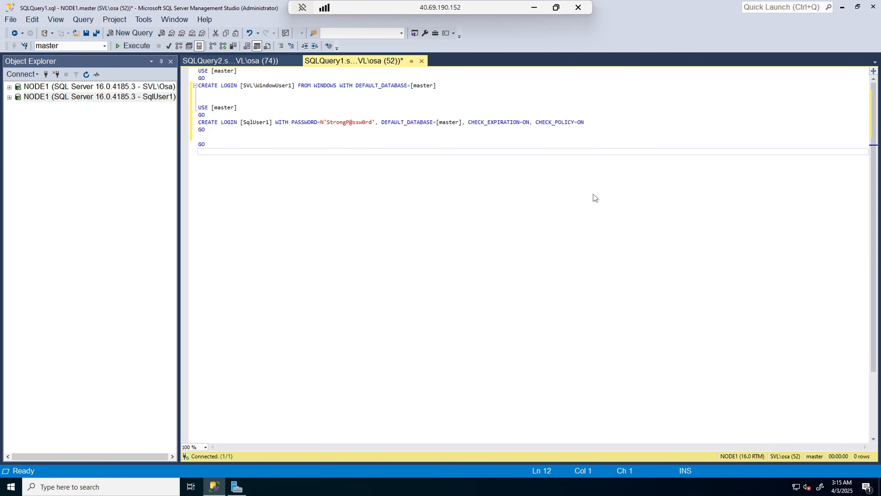
{"action": "left_click", "coordinate": [155, 99]}
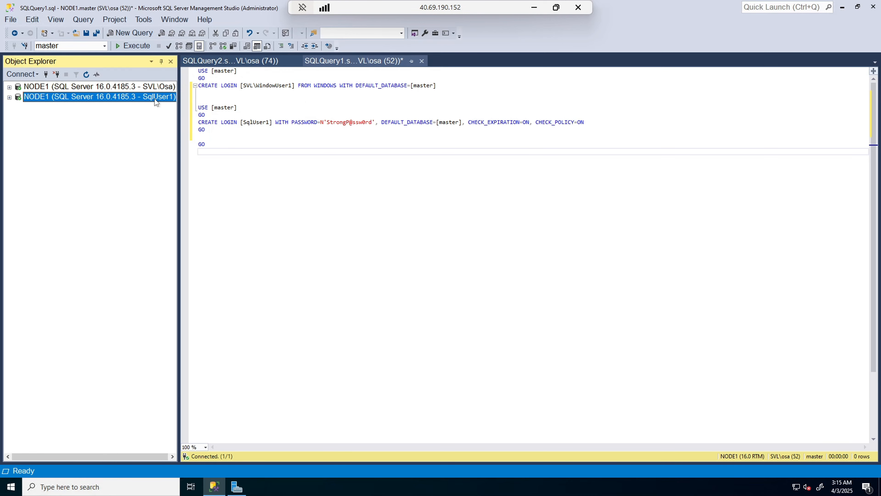
Step: Expand Databases and System Databases under the SqlUser1 connection and try opening DemoDB, which is inaccessible
{"action": "left_click", "coordinate": [9, 97]}
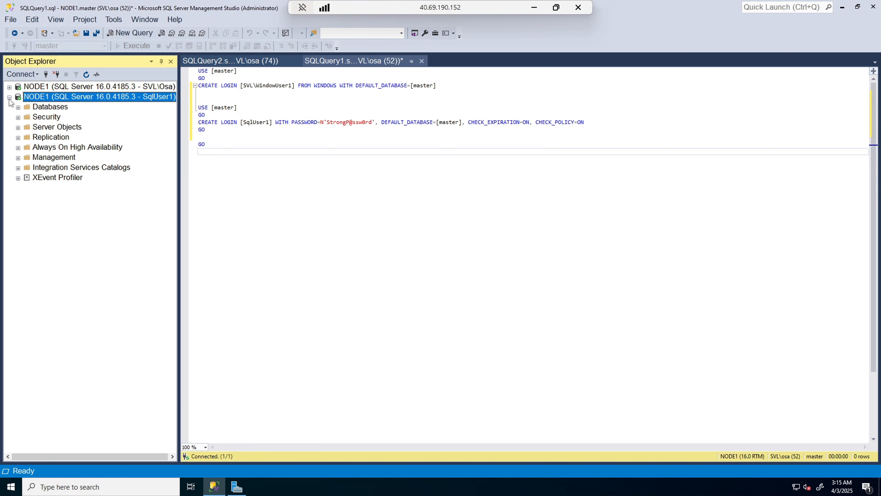
{"action": "left_click", "coordinate": [9, 87]}
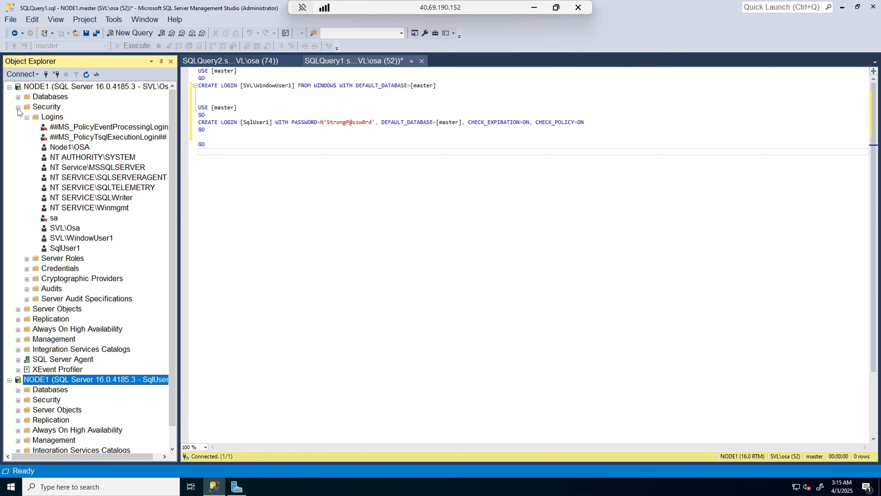
{"action": "left_click", "coordinate": [18, 107]}
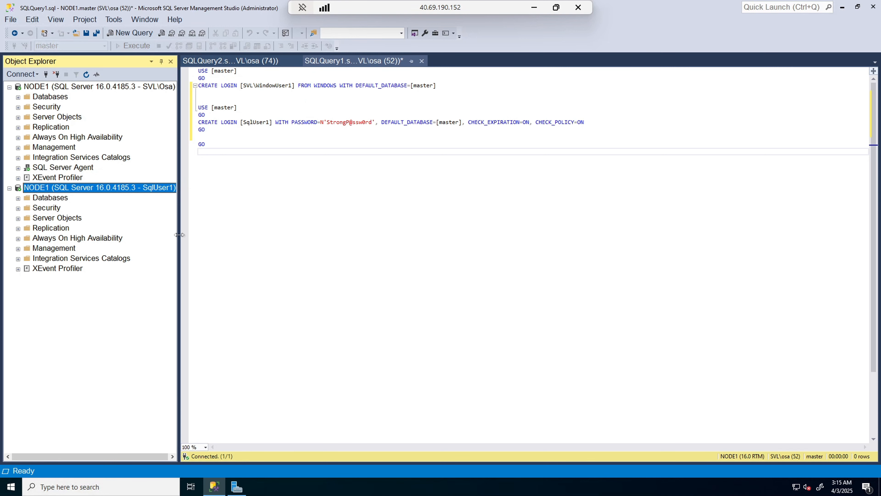
{"action": "left_click_drag", "start_coordinate": [182, 236], "coordinate": [201, 235]}
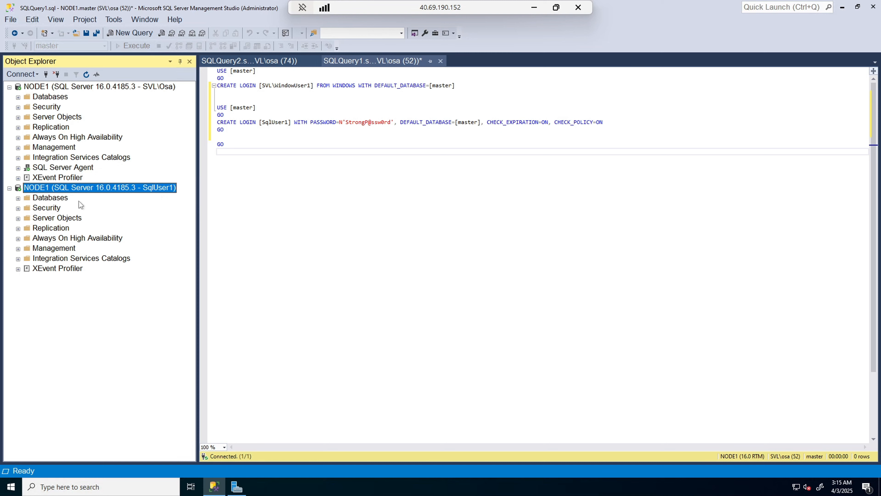
{"action": "left_click", "coordinate": [19, 198]}
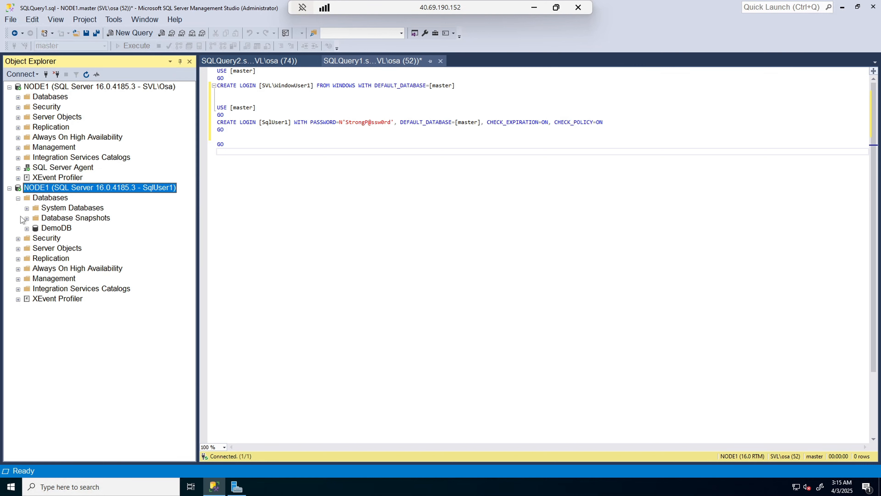
{"action": "left_click", "coordinate": [27, 209]}
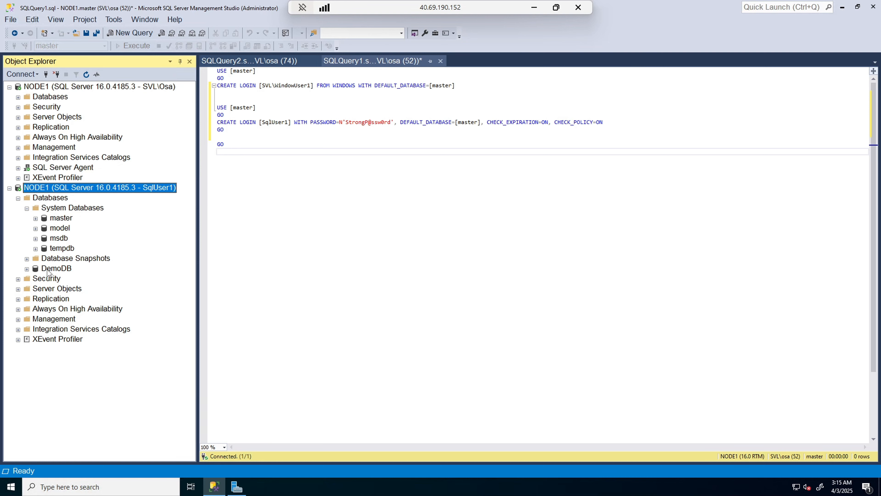
{"action": "left_click", "coordinate": [26, 269]}
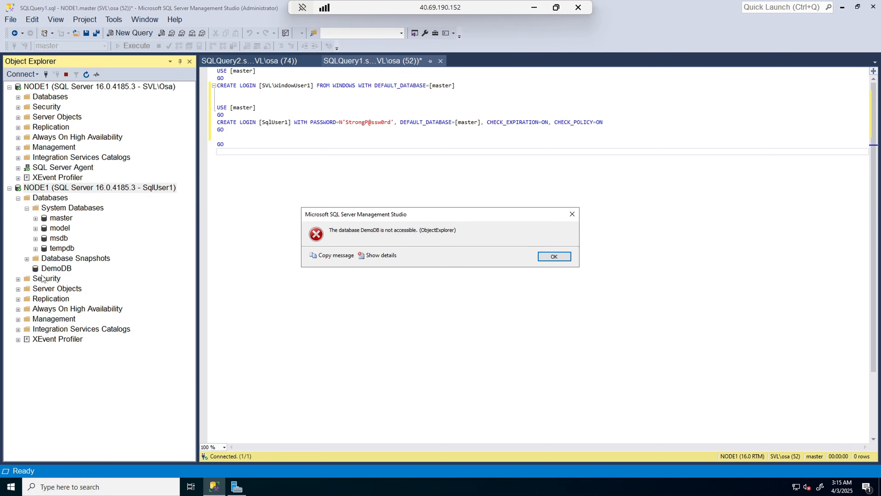
Step: Dismiss the access error and expand DemoDB's Tables and Security > Users under the original NODE1 connection
{"action": "left_click", "coordinate": [554, 256]}
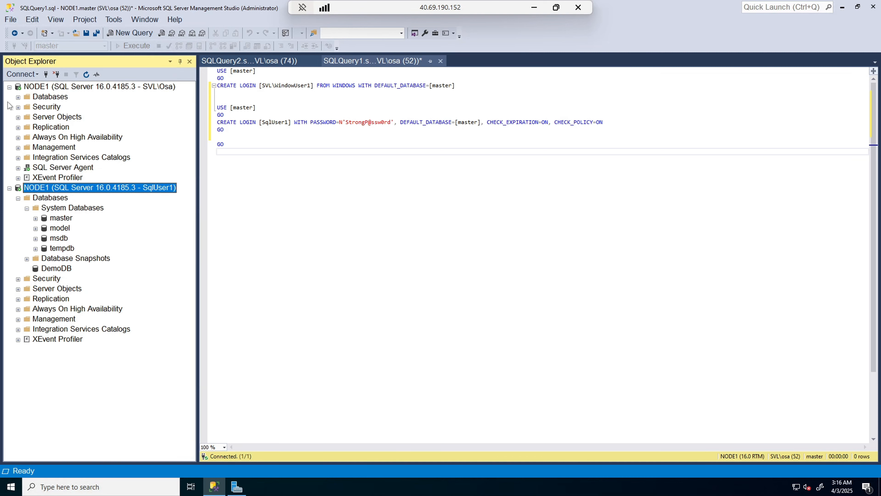
{"action": "left_click", "coordinate": [18, 97]}
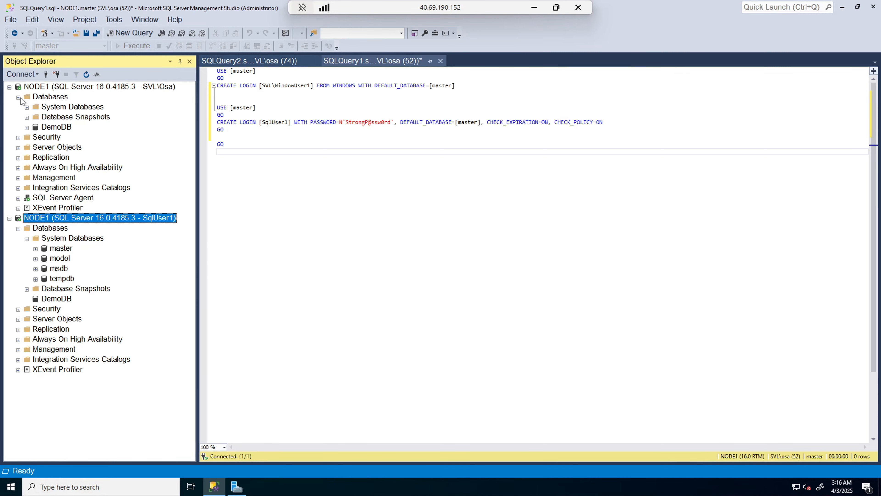
{"action": "left_click", "coordinate": [27, 127]}
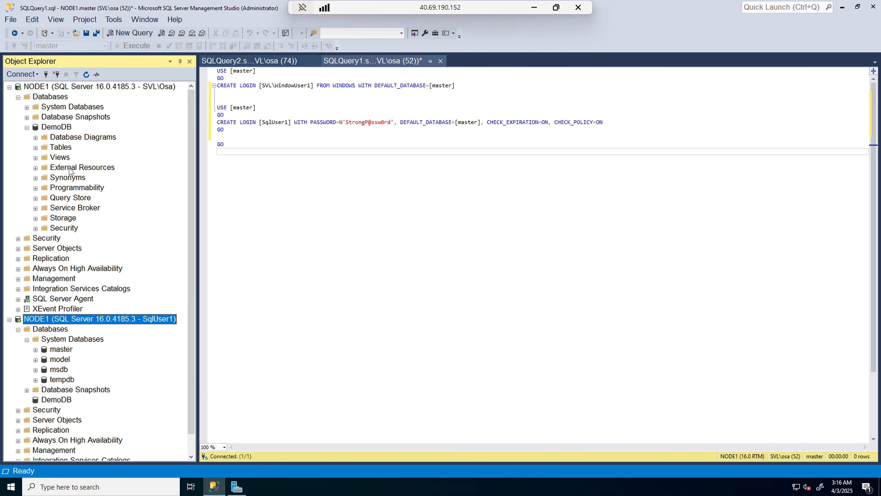
{"action": "left_click", "coordinate": [35, 147]}
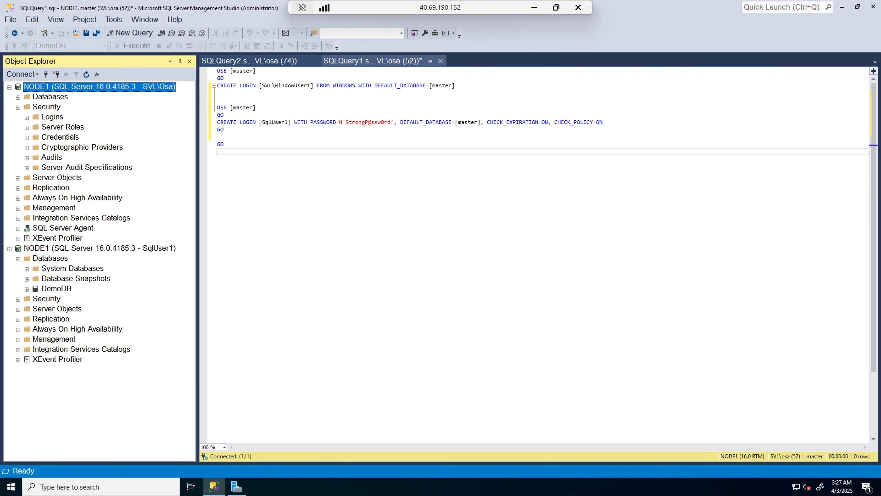
{"action": "left_click", "coordinate": [18, 97]}
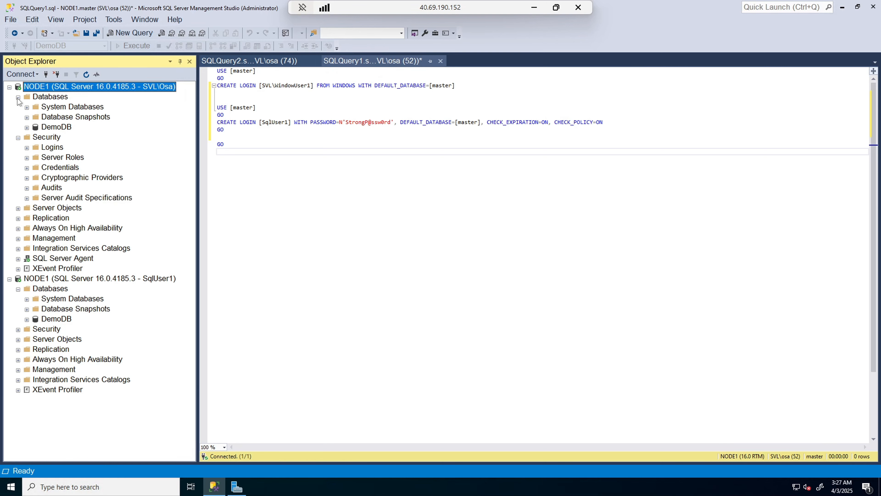
{"action": "left_click", "coordinate": [27, 128]}
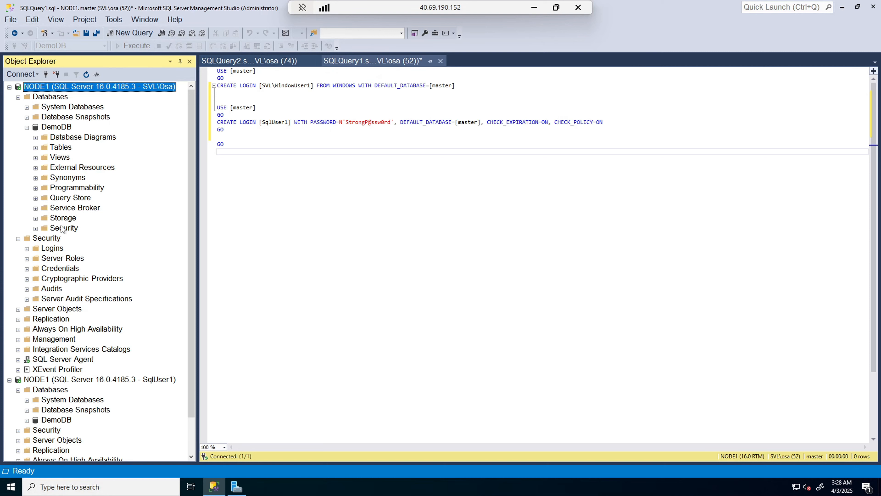
{"action": "left_click", "coordinate": [35, 228]}
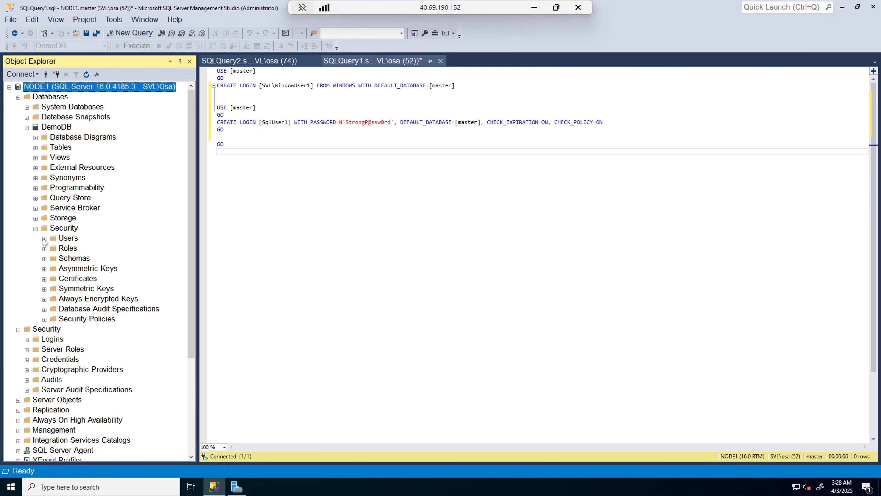
{"action": "left_click", "coordinate": [44, 239]}
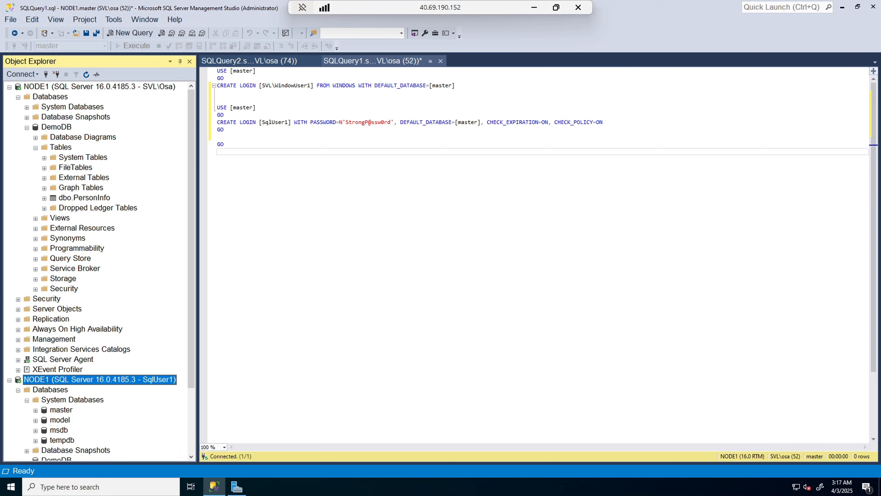
Step: Refresh NODE1 and, in SqlUser1's Login Properties User Mapping page, tick the Map box for DemoDB
{"action": "left_click", "coordinate": [60, 87]}
{"action": "left_click", "coordinate": [86, 75]}
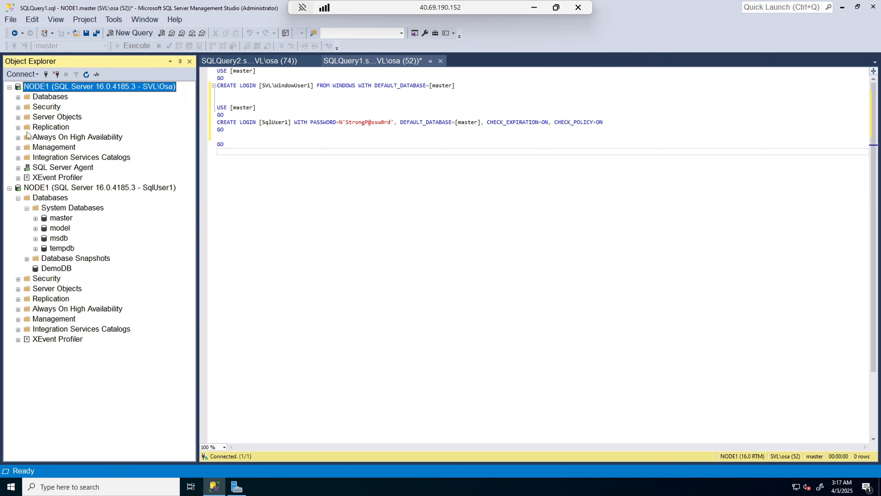
{"action": "left_click", "coordinate": [18, 107]}
{"action": "left_click", "coordinate": [27, 117]}
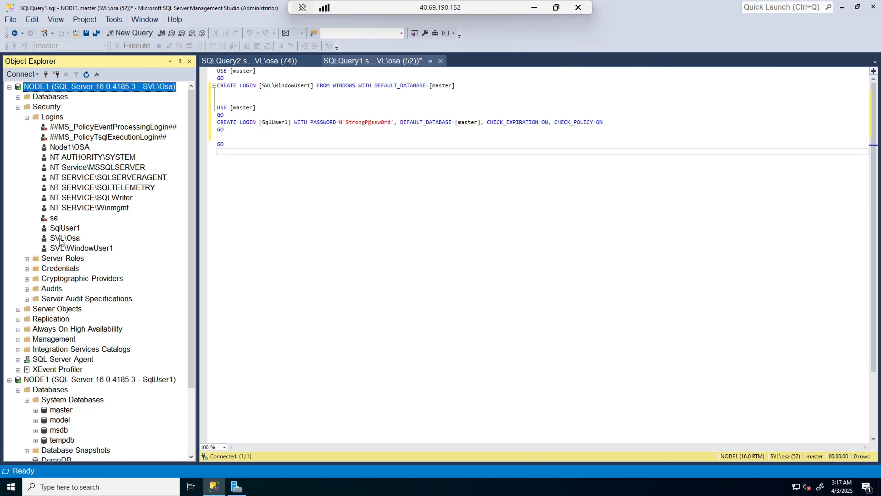
{"action": "left_click", "coordinate": [64, 228]}
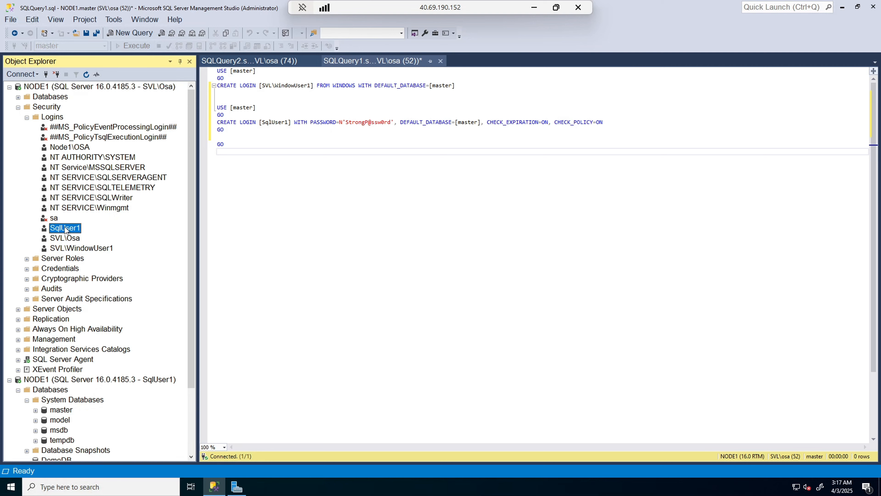
{"action": "right_click", "coordinate": [65, 227]}
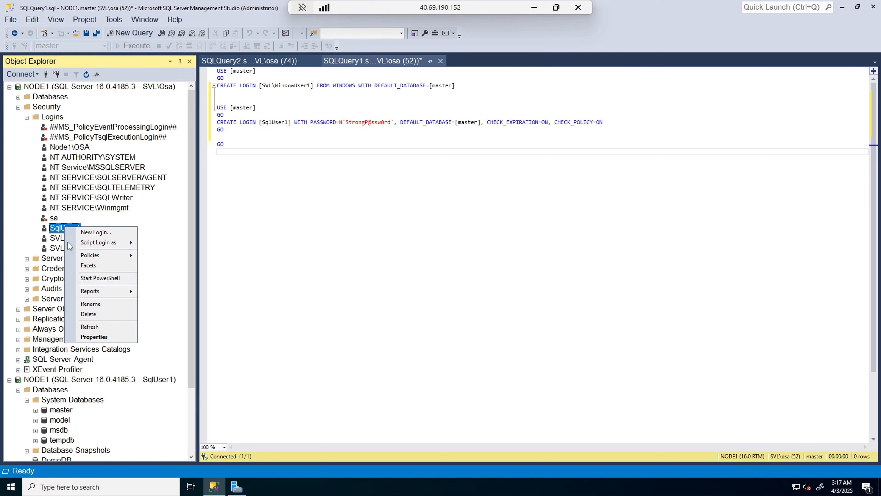
{"action": "left_click", "coordinate": [94, 337]}
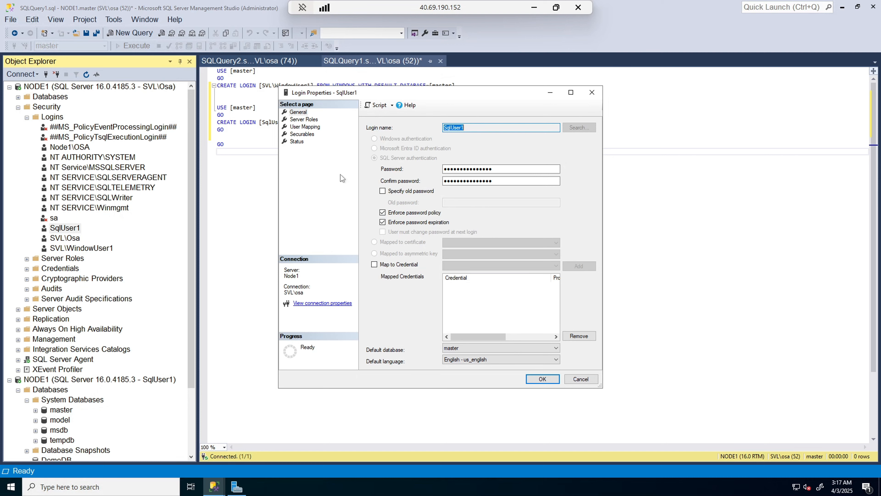
{"action": "left_click", "coordinate": [310, 128]}
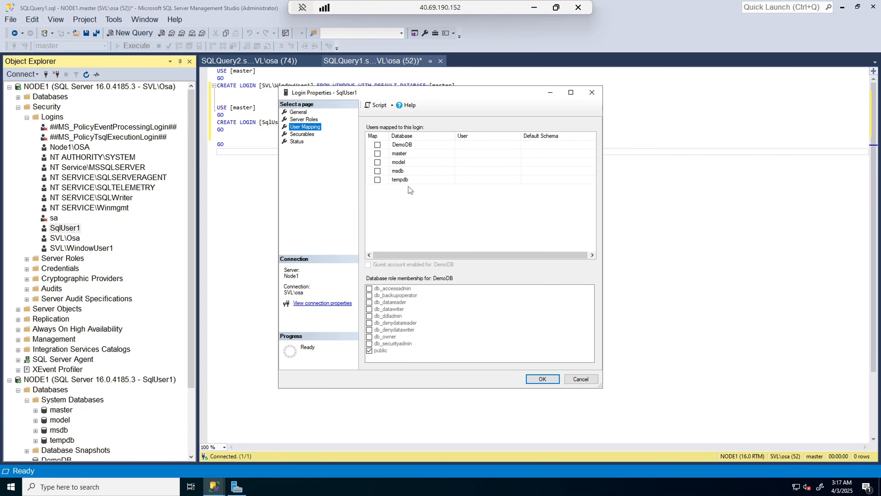
{"action": "left_click", "coordinate": [378, 144]}
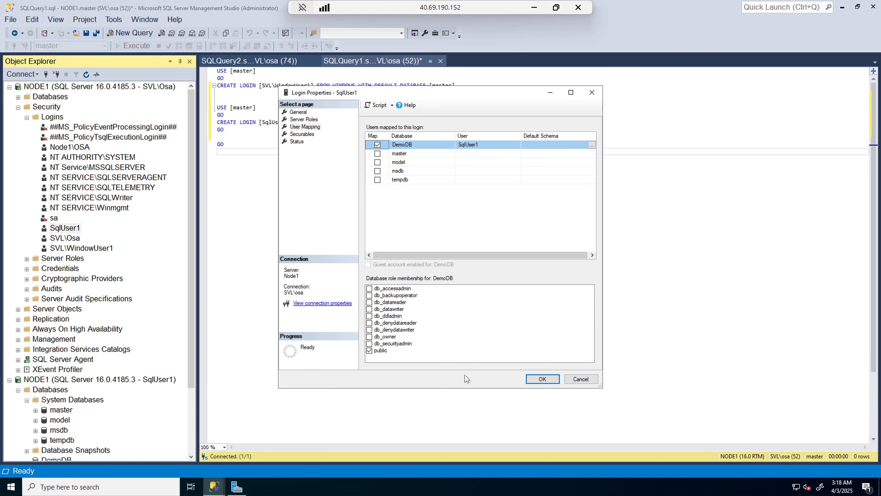
Step: Save the DemoDB mapping and confirm SqlUser1 appears under DemoDB's Security > Users
{"action": "left_click", "coordinate": [539, 380]}
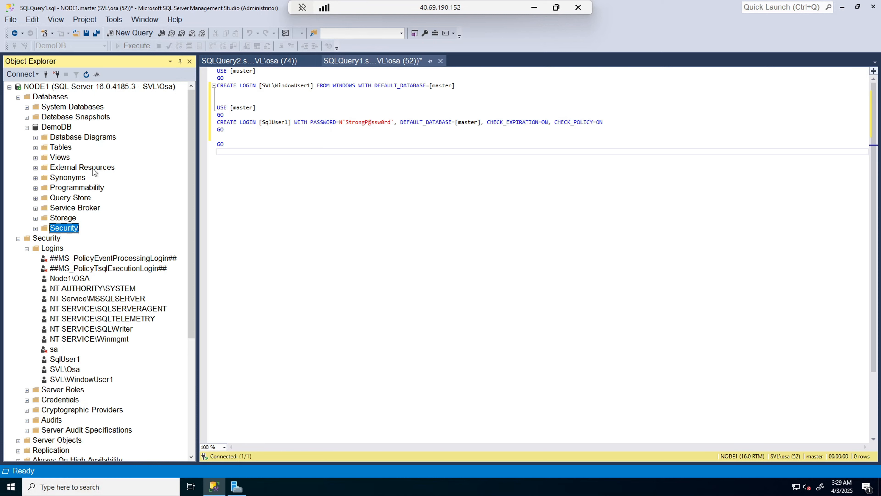
{"action": "left_click", "coordinate": [35, 228]}
{"action": "left_click", "coordinate": [44, 239]}
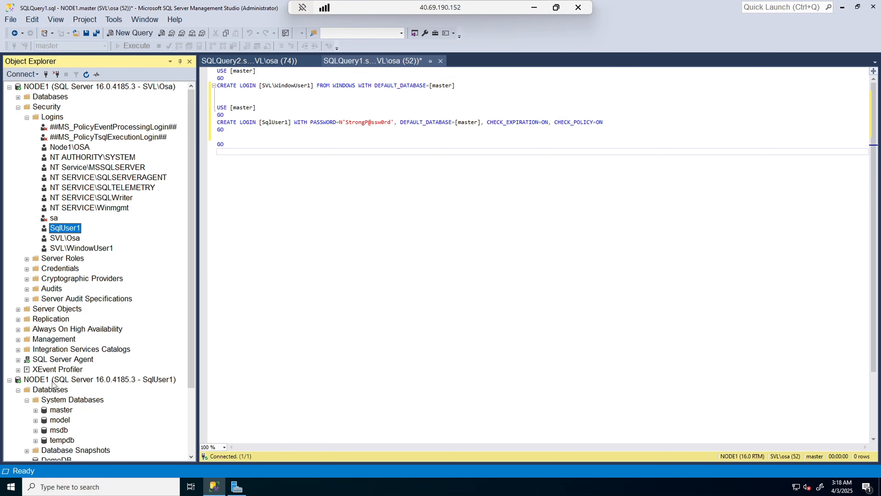
Step: Refresh the SqlUser1 connection and expand its Databases > DemoDB
{"action": "scroll", "coordinate": [64, 370], "scroll_direction": "down", "scroll_amount": 3}
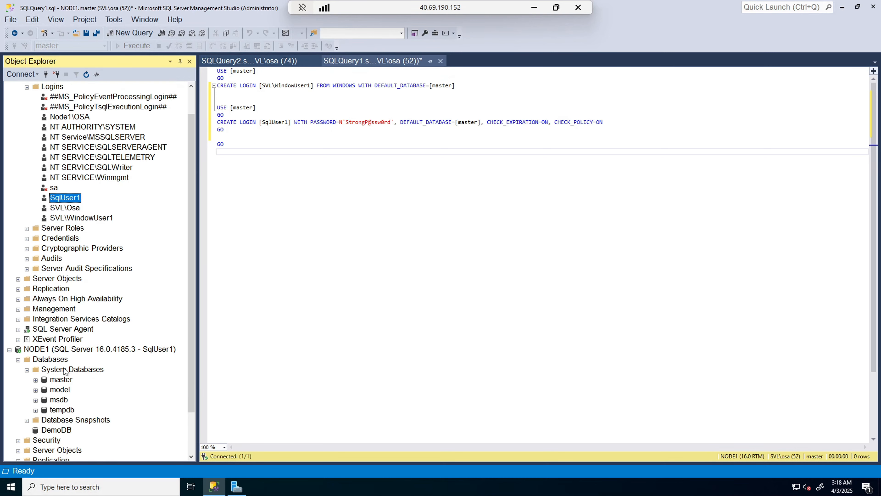
{"action": "right_click", "coordinate": [66, 299]}
{"action": "left_click", "coordinate": [91, 281]}
{"action": "left_click", "coordinate": [18, 379]}
{"action": "left_click", "coordinate": [26, 410]}
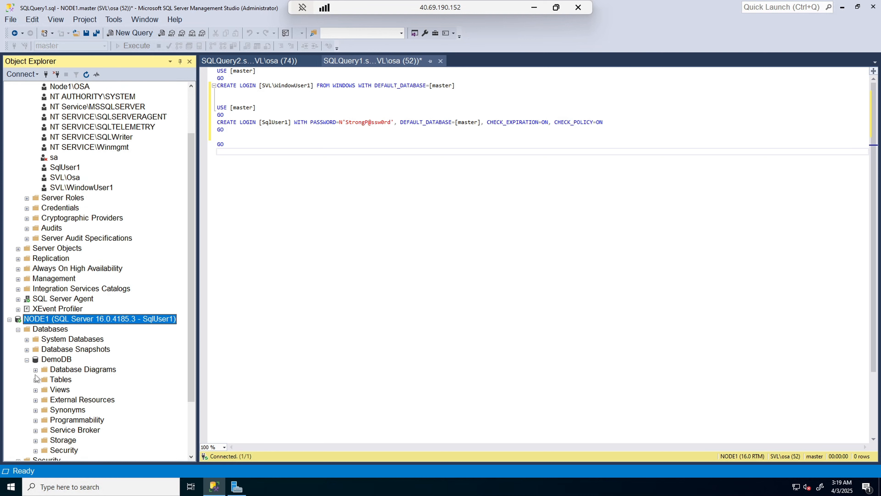
Step: As SqlUser1, expand DemoDB's Tables (no user tables shown) and Security > Users listing SqlUser1
{"action": "scroll", "coordinate": [52, 379], "scroll_direction": "down", "scroll_amount": 2}
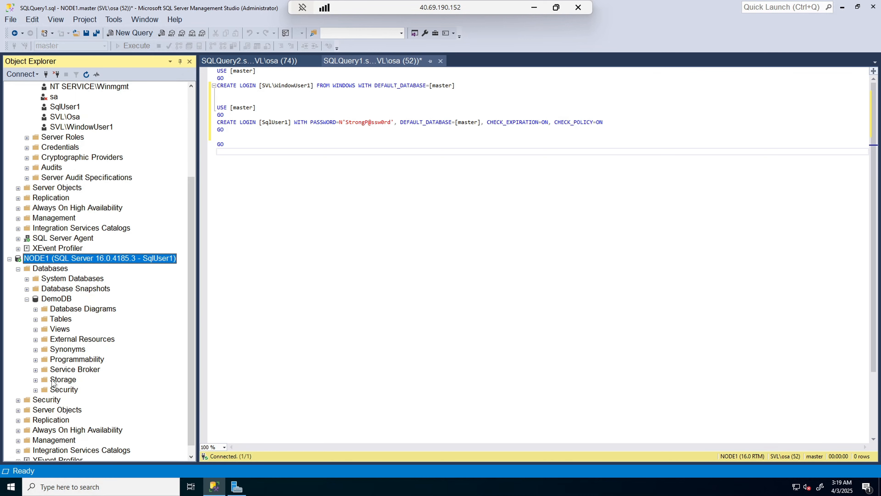
{"action": "left_click", "coordinate": [36, 320]}
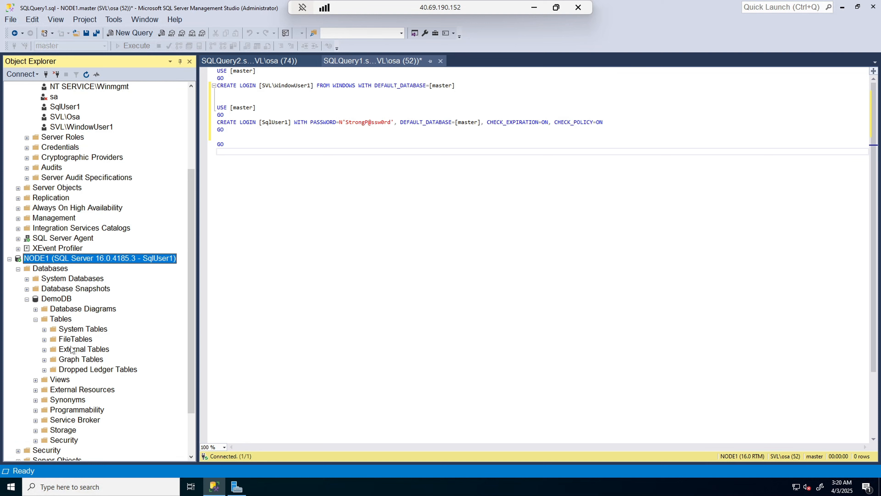
{"action": "scroll", "coordinate": [69, 354], "scroll_direction": "down", "scroll_amount": 1}
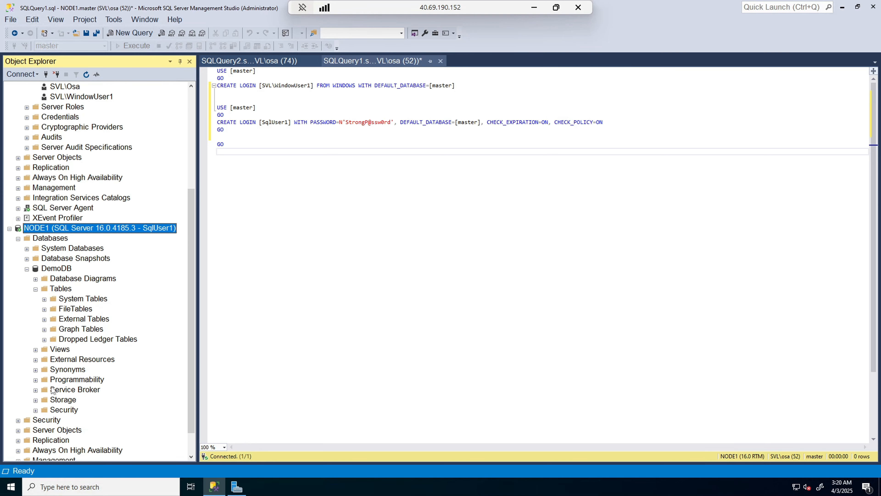
{"action": "left_click", "coordinate": [36, 410]}
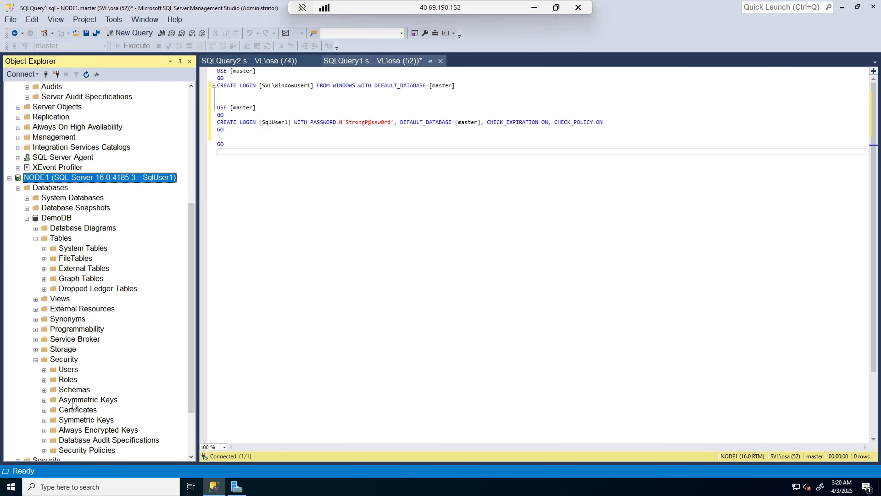
{"action": "scroll", "coordinate": [89, 385], "scroll_direction": "down", "scroll_amount": 1}
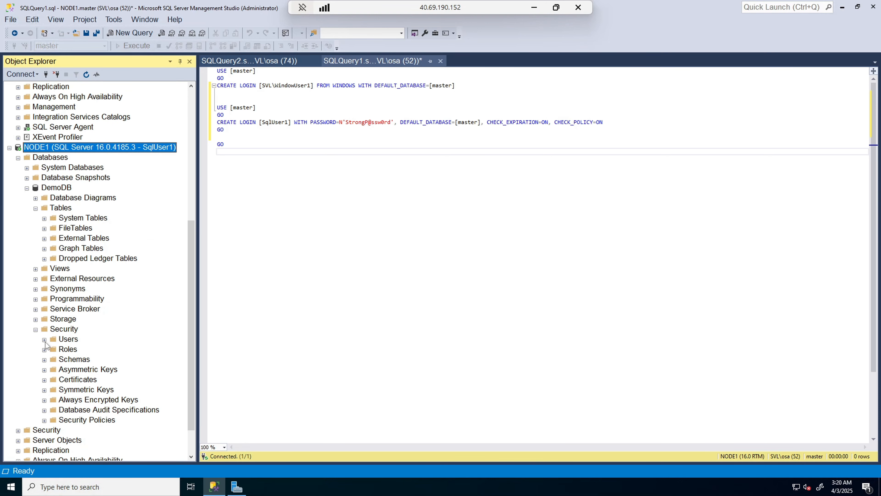
{"action": "left_click", "coordinate": [44, 341]}
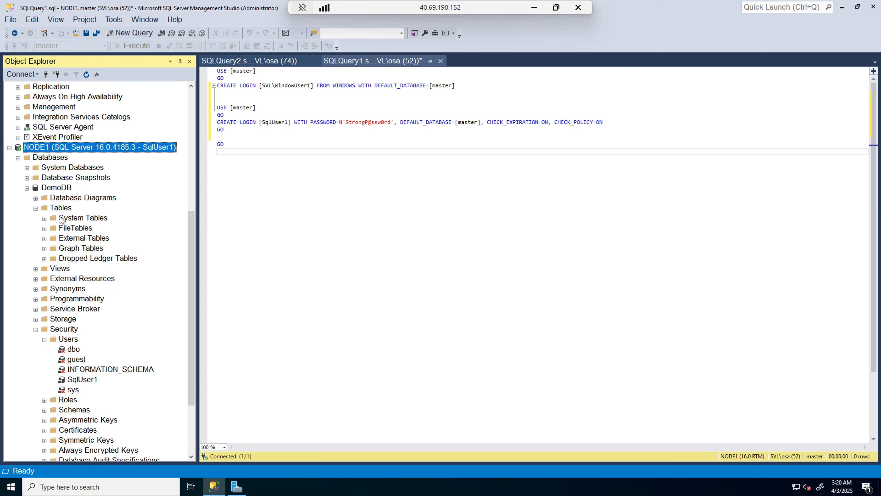
{"action": "scroll", "coordinate": [60, 215], "scroll_direction": "up", "scroll_amount": 7}
Step: Tick db_datareader for SqlUser1's DemoDB mapping in Login Properties and save
{"action": "left_click", "coordinate": [65, 208]}
{"action": "right_click", "coordinate": [65, 208]}
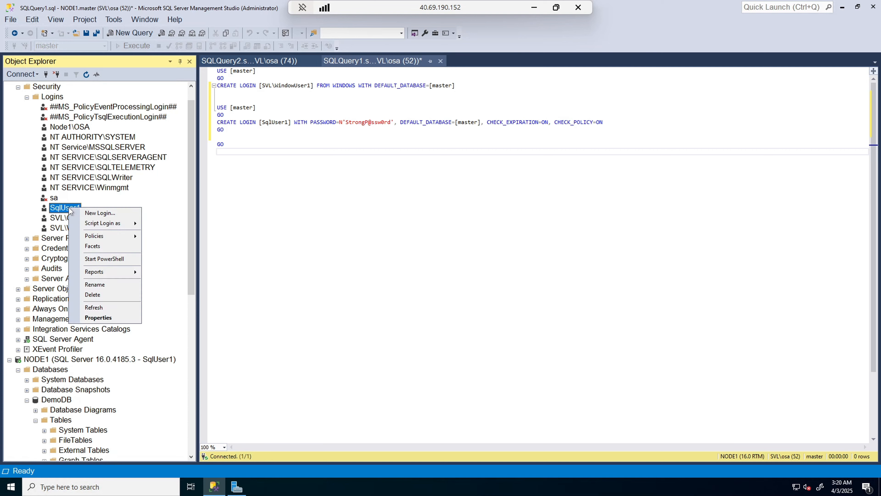
{"action": "left_click", "coordinate": [91, 317]}
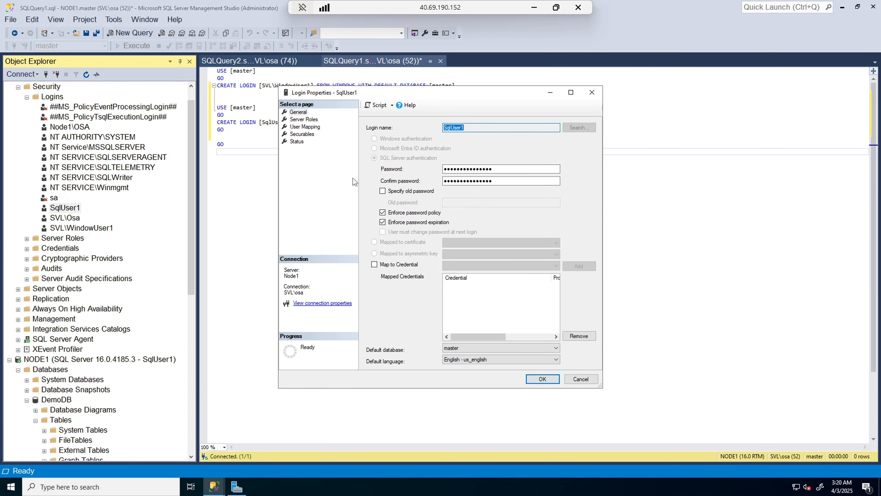
{"action": "left_click", "coordinate": [305, 127]}
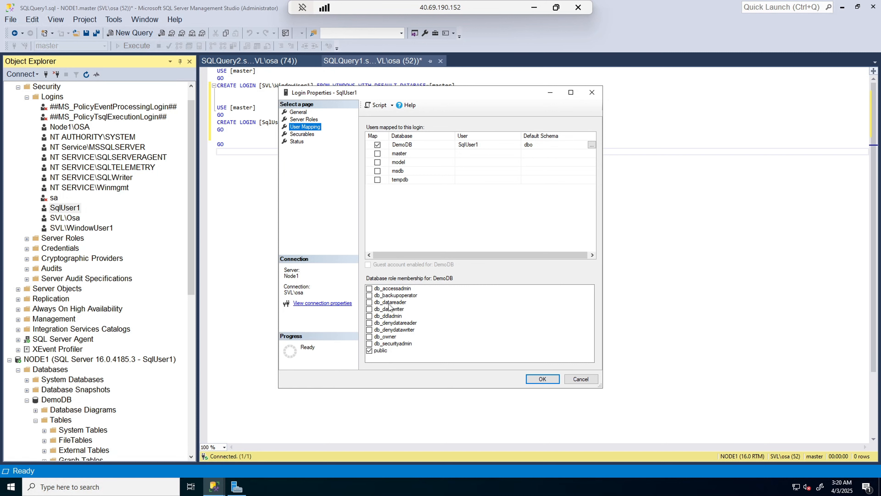
{"action": "left_click", "coordinate": [370, 302]}
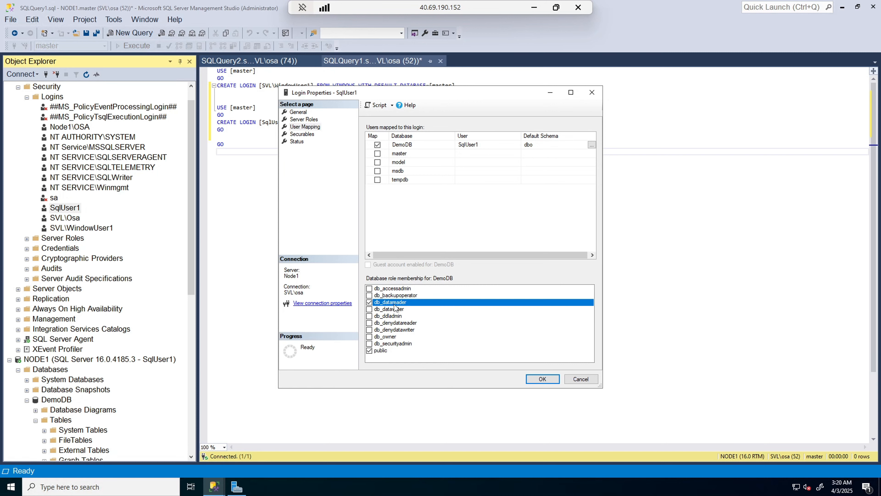
{"action": "left_click", "coordinate": [543, 379]}
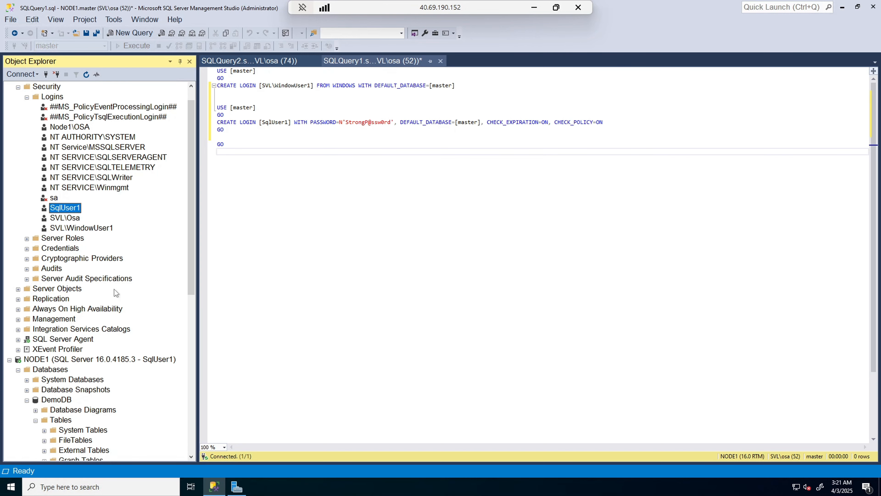
Step: Refresh the SqlUser1 connection and expand DemoDB > Tables to select the now-visible dbo.PersonInfo
{"action": "right_click", "coordinate": [90, 359]}
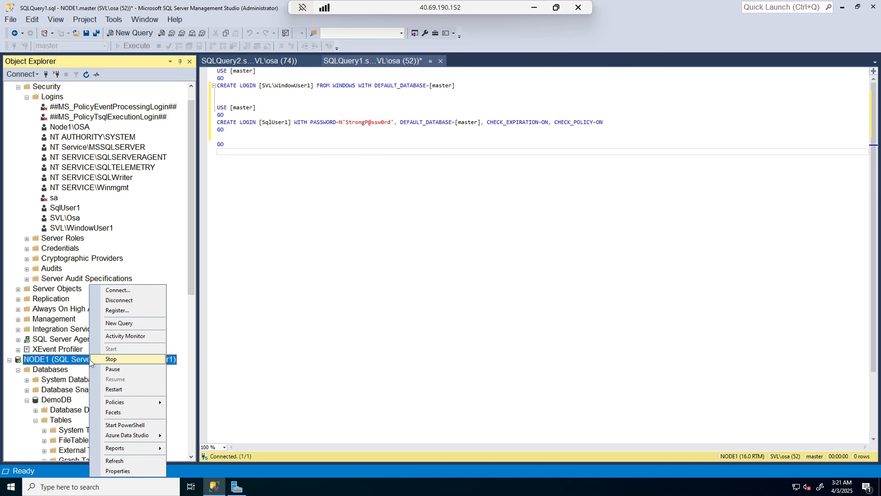
{"action": "left_click", "coordinate": [121, 461]}
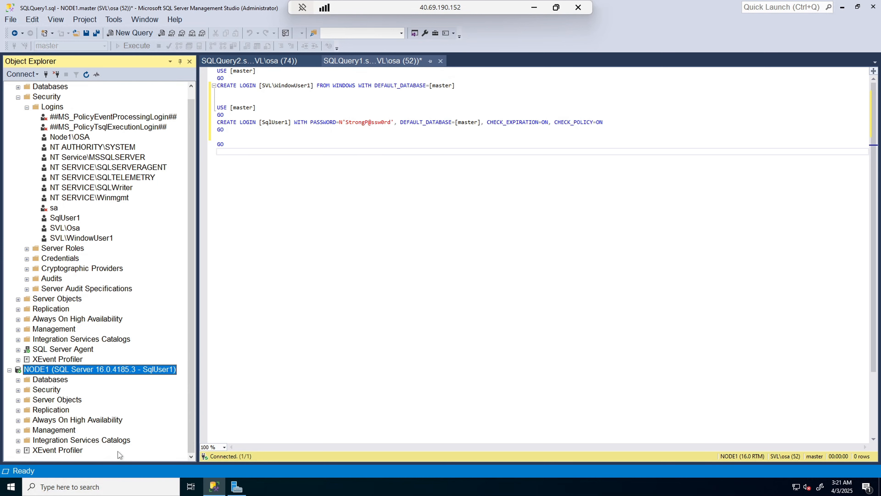
{"action": "left_click", "coordinate": [19, 380]}
{"action": "scroll", "coordinate": [71, 404], "scroll_direction": "down", "scroll_amount": 1}
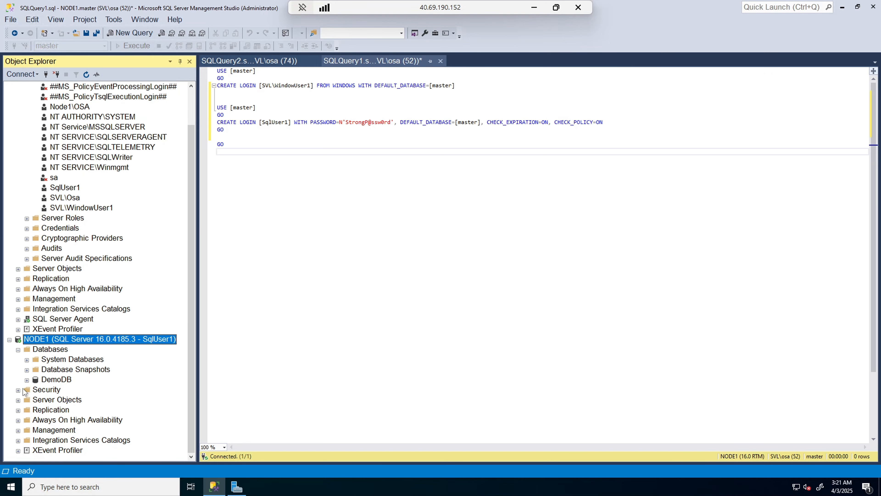
{"action": "left_click", "coordinate": [27, 379]}
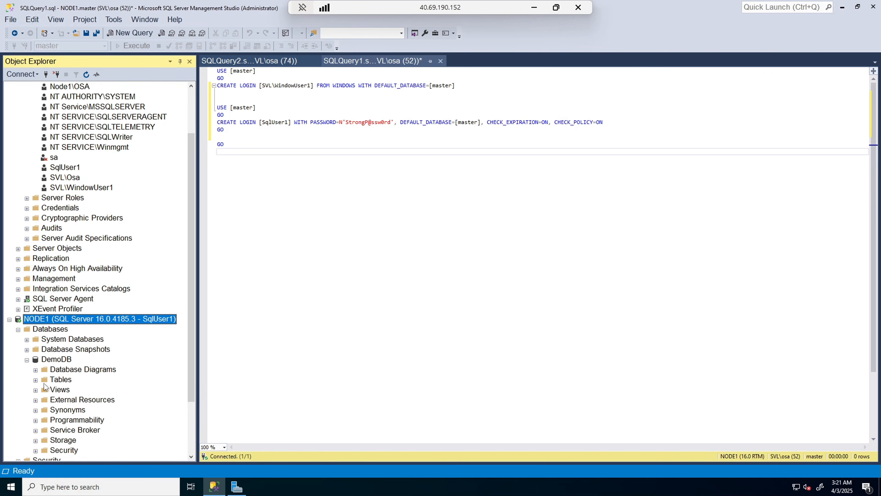
{"action": "left_click", "coordinate": [36, 379]}
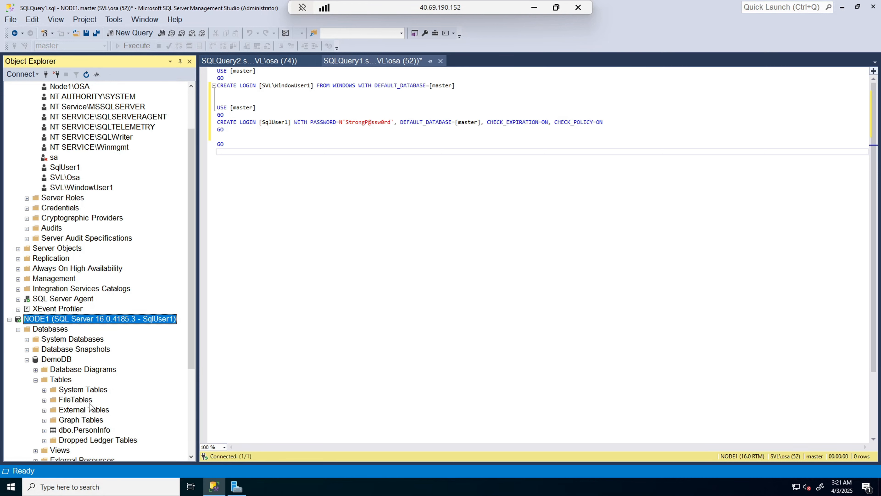
{"action": "scroll", "coordinate": [89, 404], "scroll_direction": "down", "scroll_amount": 1}
{"action": "scroll", "coordinate": [90, 403], "scroll_direction": "down", "scroll_amount": 1}
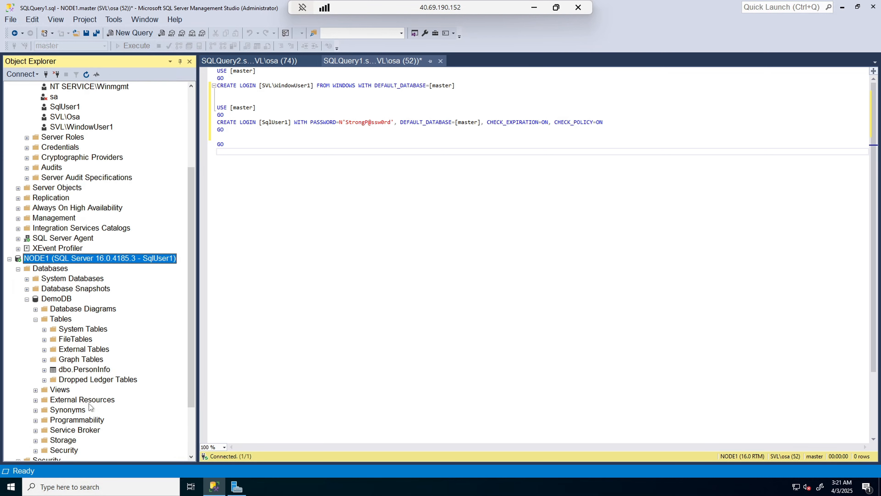
{"action": "left_click", "coordinate": [80, 374]}
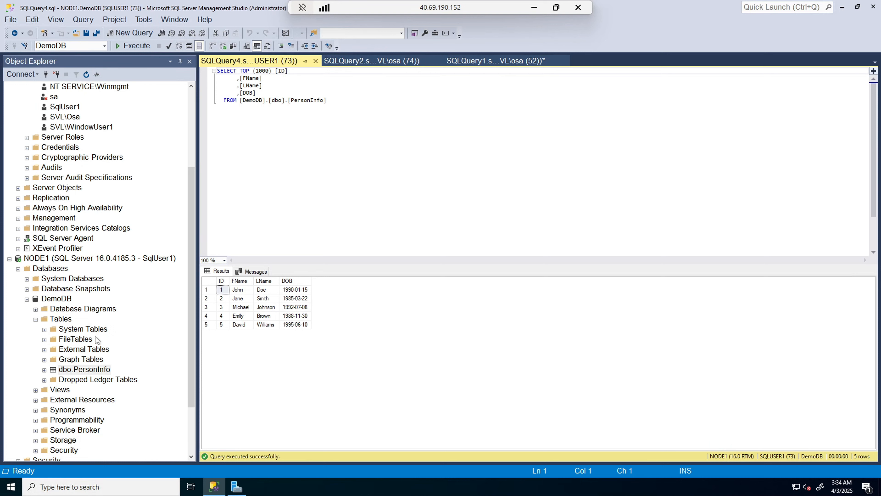
Step: Paste an INSERT INTO PersonInfo statement below the SELECT query, removing its leading space
{"action": "left_click", "coordinate": [350, 110]}
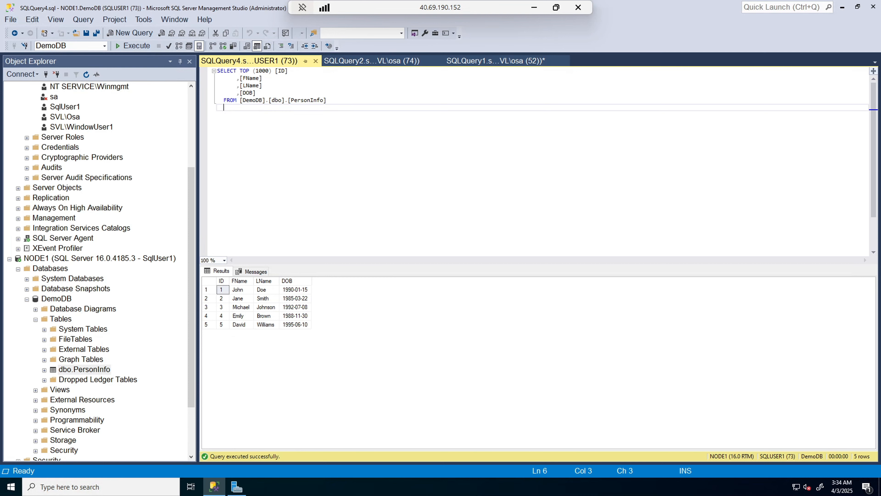
{"action": "key", "text": "Return"}
{"action": "key", "text": "Return"}
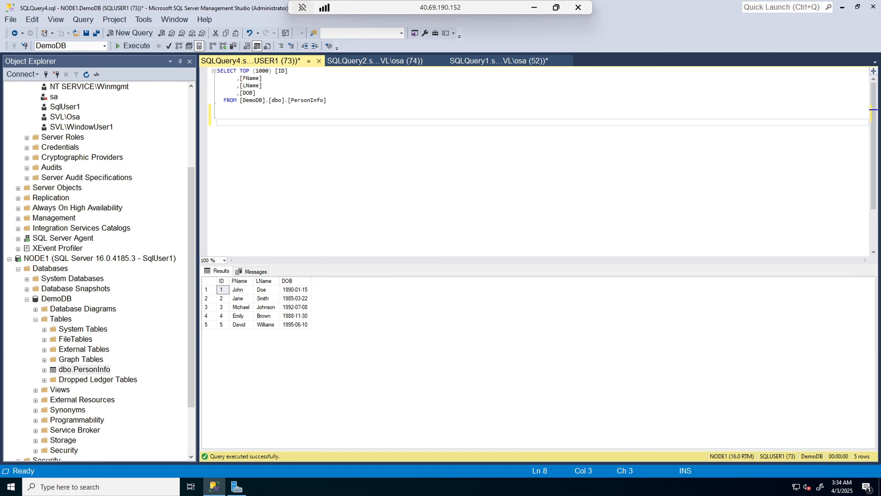
{"action": "type", "text": "INSERT INTO [DemoDB].[dbo].[PersonInfo] (FName, LName, DOB) VALUES ('Sarah', 'Connor', '1990-12-05');"}
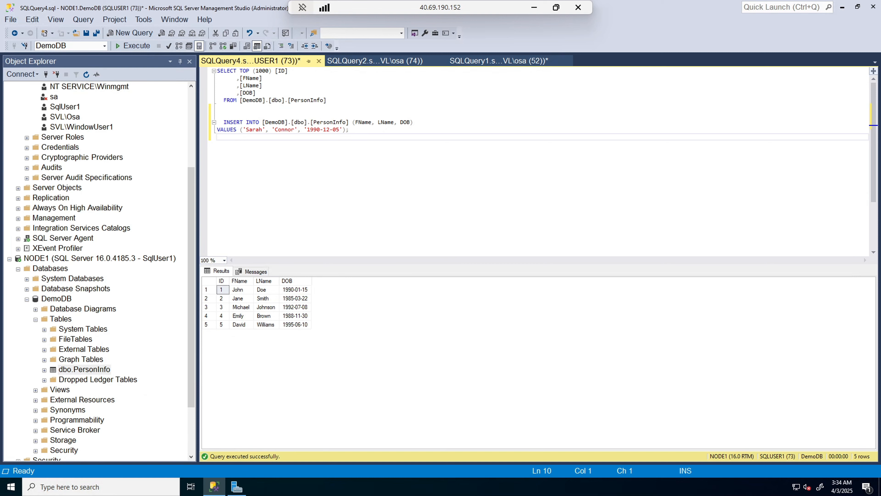
{"action": "left_click", "coordinate": [224, 122]}
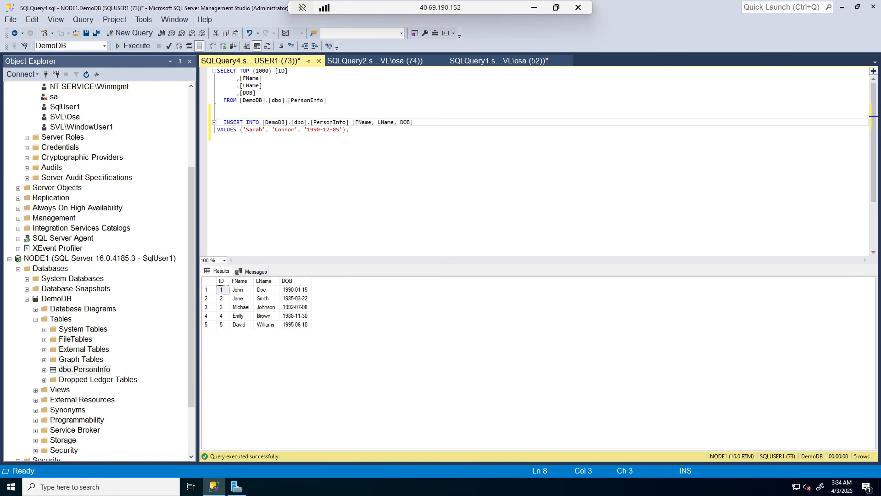
{"action": "key", "text": "BackSpace"}
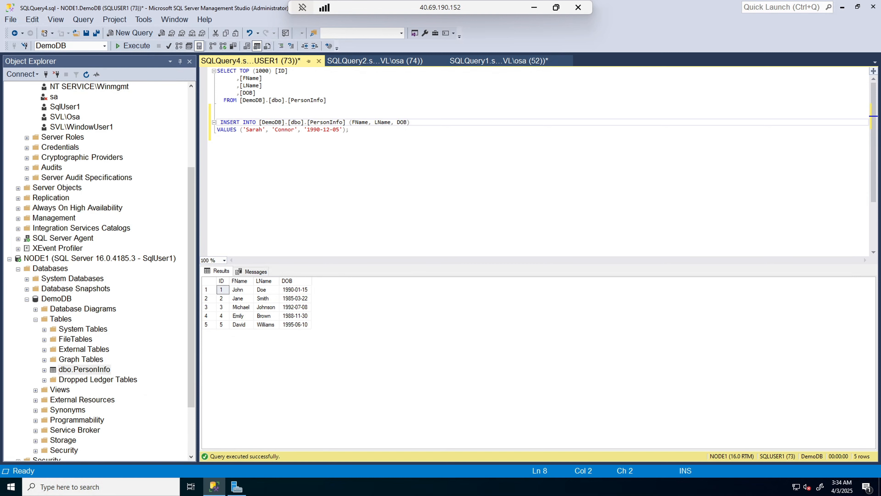
Step: Execute the selected INSERT as SqlUser1 and review the Msg 229 permission-denied error
{"action": "left_click_drag", "start_coordinate": [348, 137], "coordinate": [222, 114]}
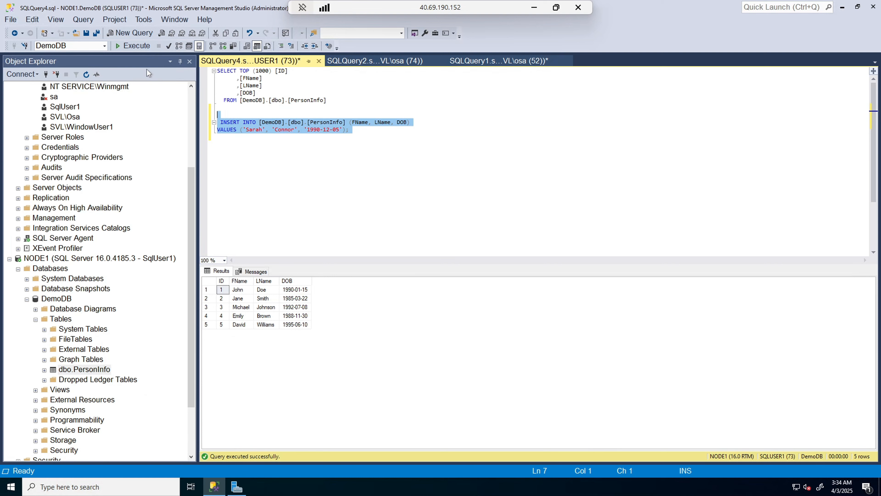
{"action": "left_click", "coordinate": [141, 49]}
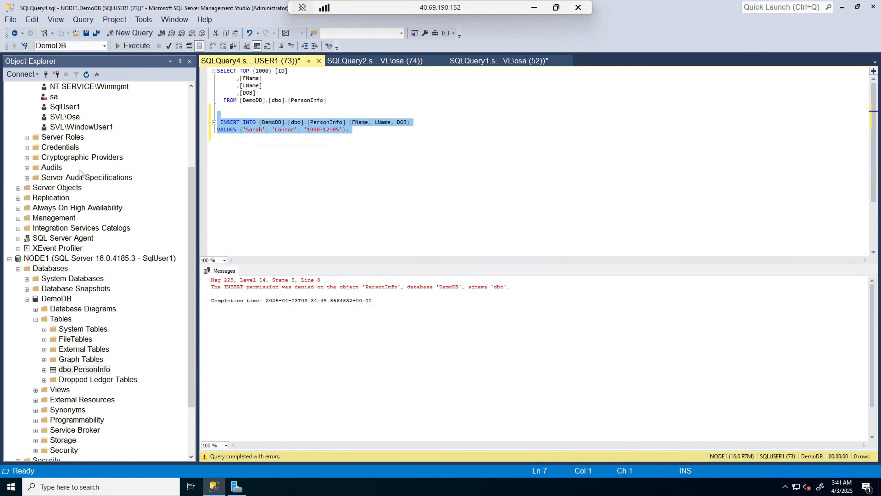
{"action": "scroll", "coordinate": [79, 169], "scroll_direction": "up", "scroll_amount": 1}
{"action": "scroll", "coordinate": [57, 157], "scroll_direction": "up", "scroll_amount": 1}
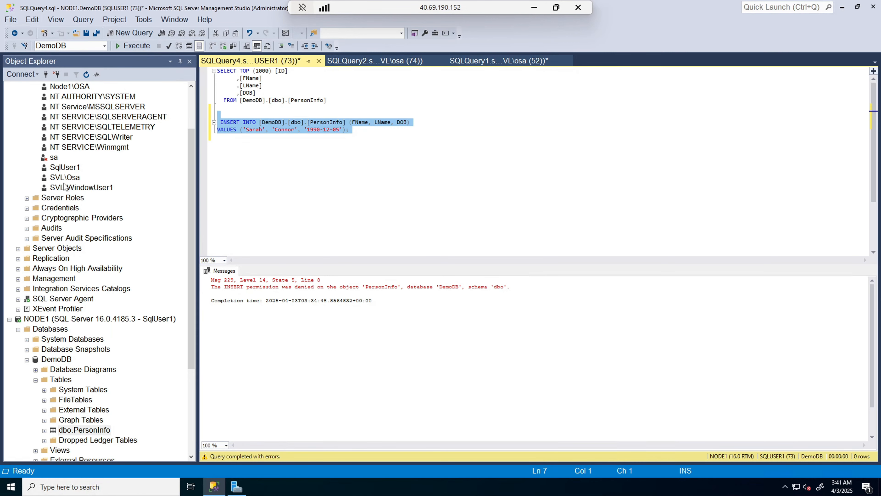
Step: In SqlUser1's login properties, add the db_datawriter role for DemoDB alongside db_datareader and apply
{"action": "left_click", "coordinate": [67, 169]}
{"action": "double_click", "coordinate": [67, 170]}
{"action": "left_click", "coordinate": [305, 126]}
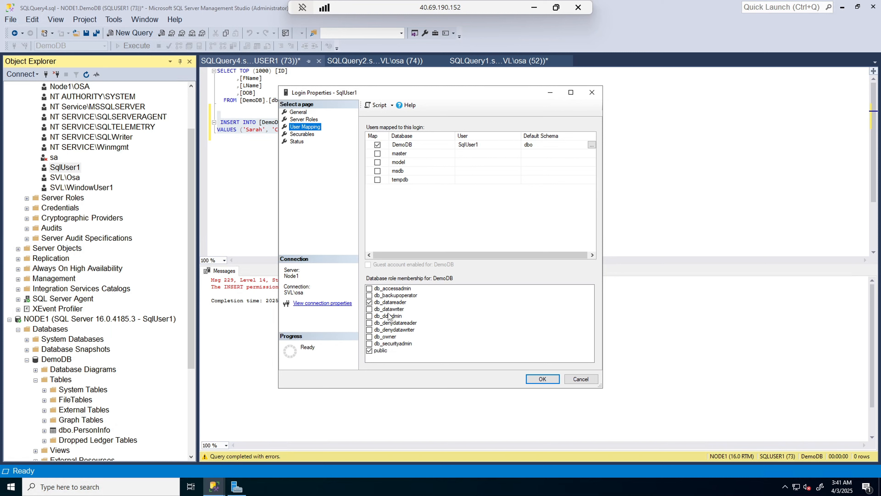
{"action": "left_click", "coordinate": [370, 308]}
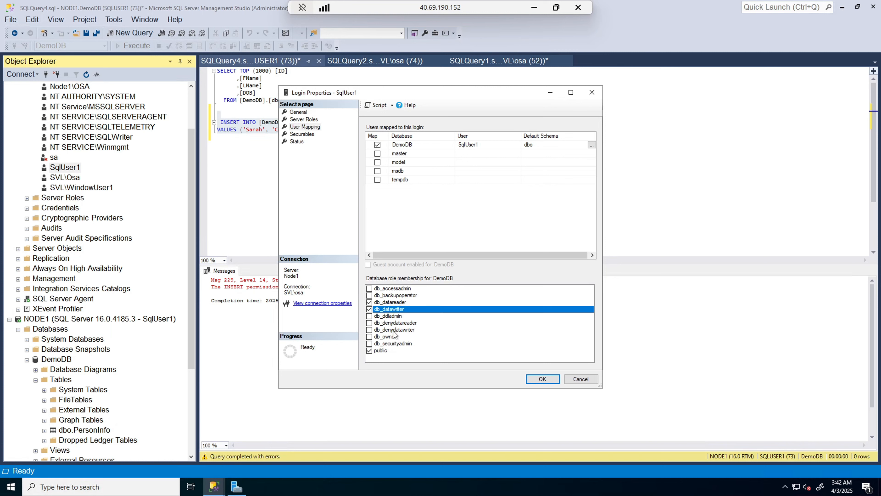
{"action": "left_click", "coordinate": [543, 379]}
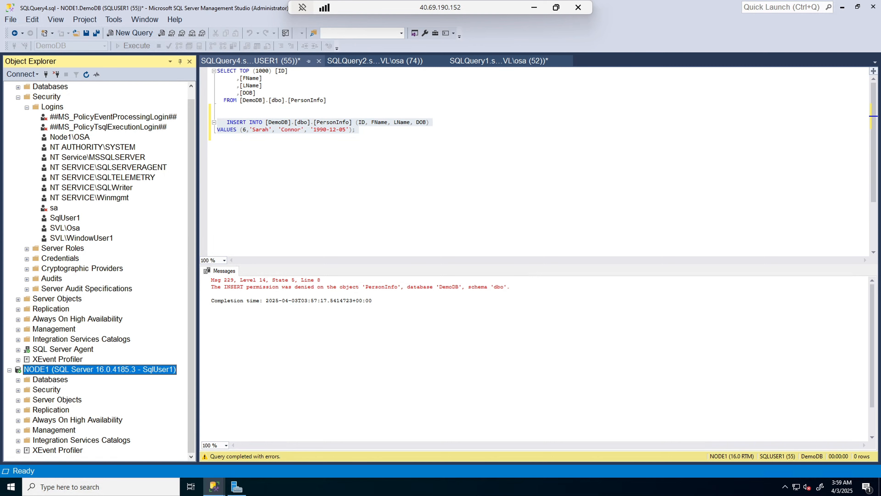
Step: Reconnect the query window as SqlUser1 using the login's password
{"action": "left_click", "coordinate": [292, 158]}
{"action": "right_click", "coordinate": [291, 157]}
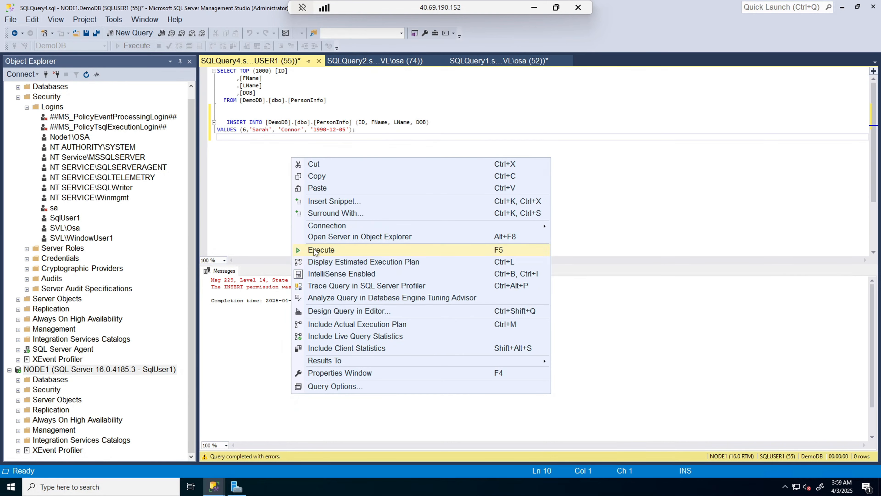
{"action": "mouse_move", "coordinate": [325, 228]}
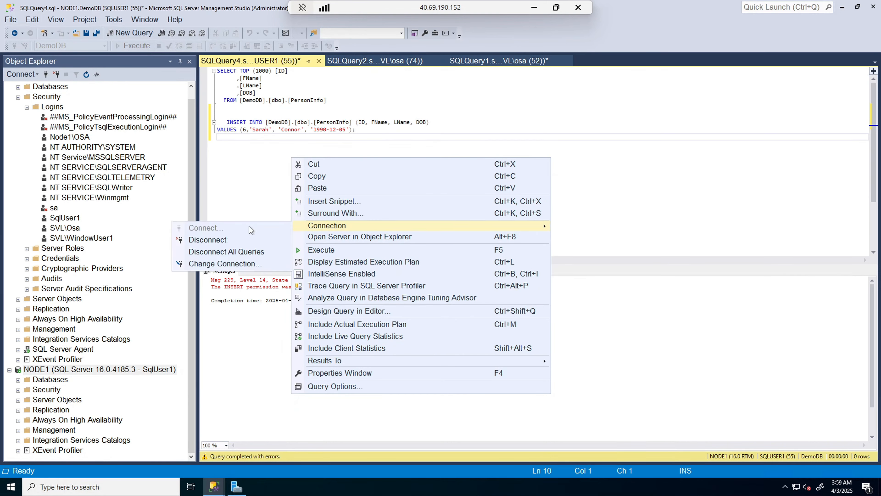
{"action": "left_click", "coordinate": [219, 242]}
{"action": "right_click", "coordinate": [292, 158]}
{"action": "left_click", "coordinate": [207, 228]}
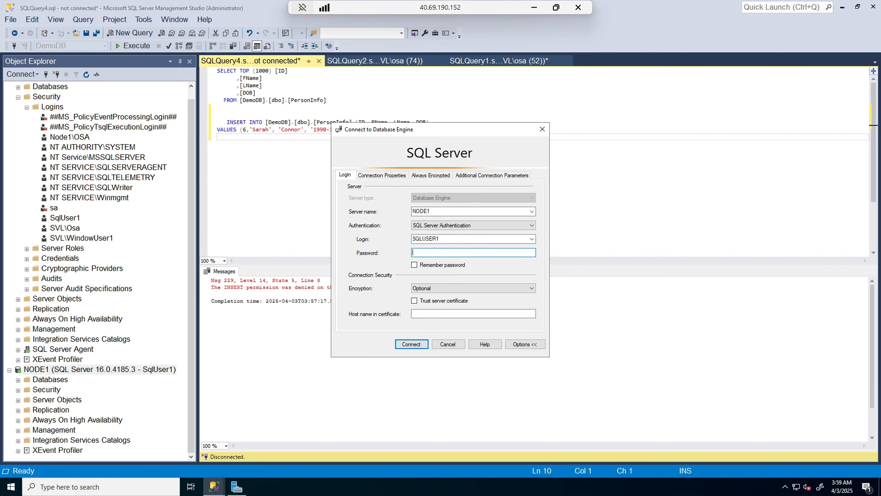
{"action": "type", "text": "**************"}
{"action": "left_click", "coordinate": [409, 347]}
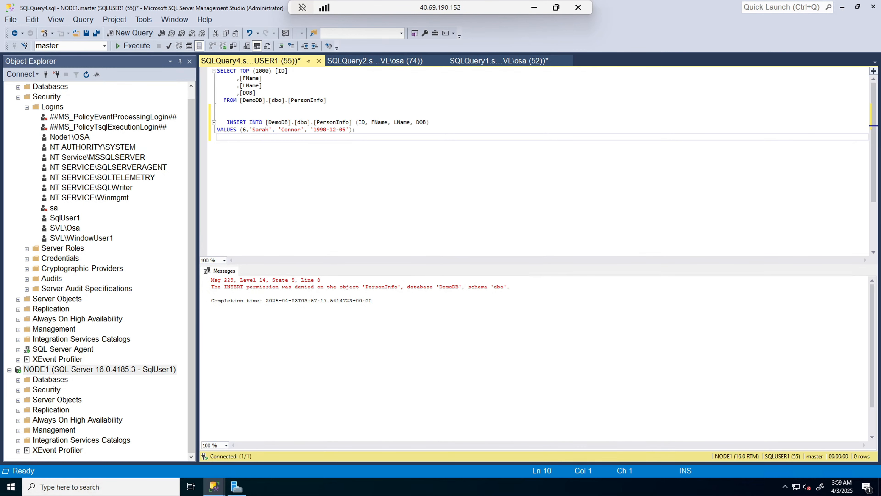
Step: Run the Sarah Connor INSERT with ID 6 against DemoDB
{"action": "left_click_drag", "start_coordinate": [356, 130], "coordinate": [217, 122]}
{"action": "left_click", "coordinate": [104, 46]}
{"action": "left_click", "coordinate": [52, 56]}
{"action": "left_click", "coordinate": [136, 46]}
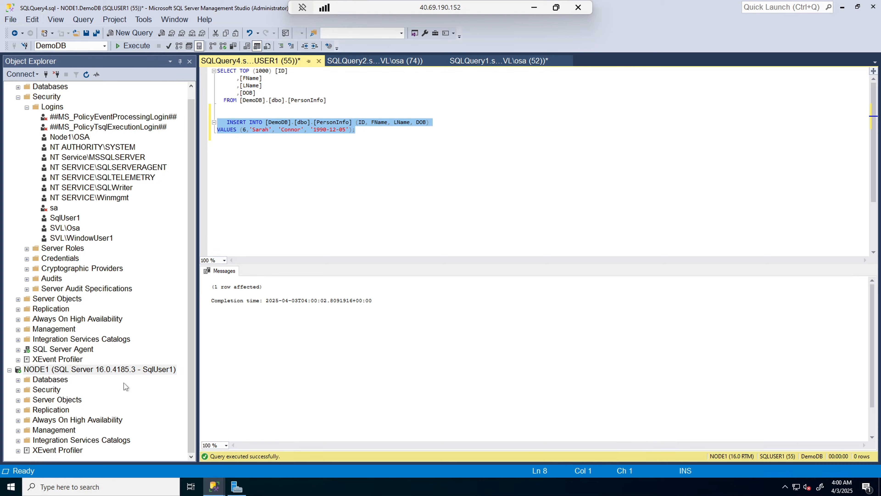
Step: Expand Databases > DemoDB > Tables and open Select Top 1000 Rows on dbo.PersonInfo
{"action": "left_click", "coordinate": [86, 371]}
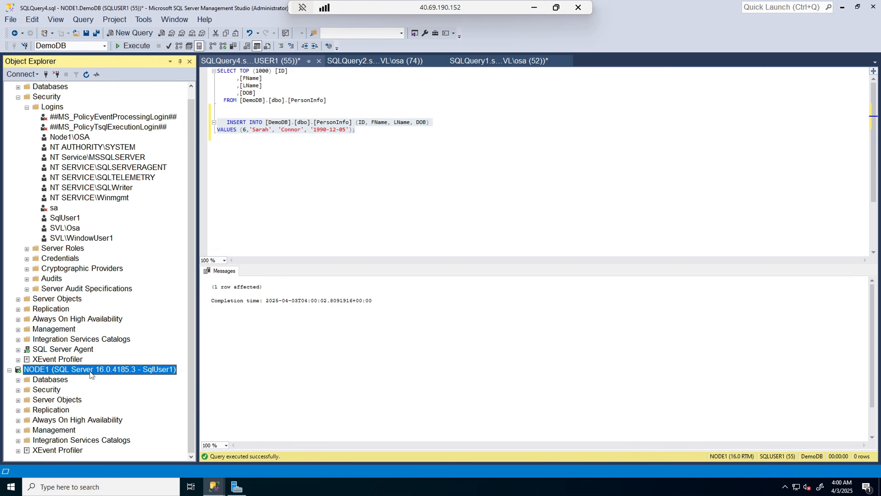
{"action": "left_click", "coordinate": [18, 380]}
{"action": "scroll", "coordinate": [24, 385], "scroll_direction": "down", "scroll_amount": 1}
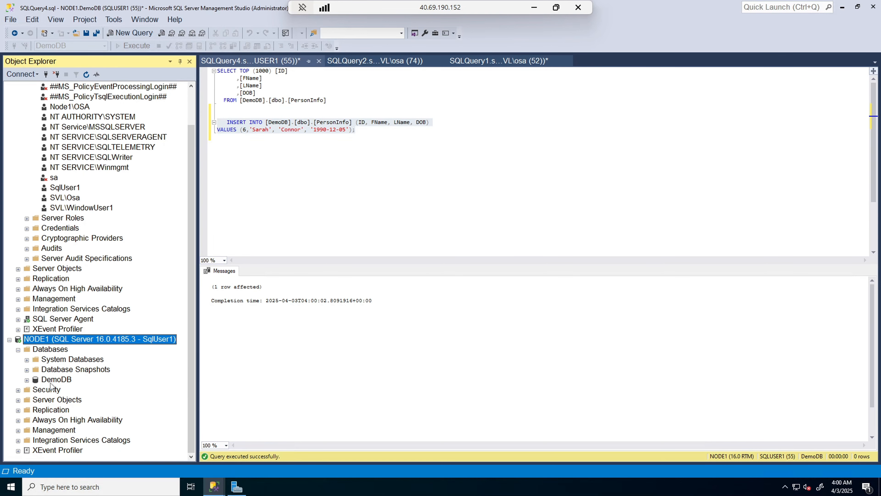
{"action": "left_click", "coordinate": [26, 380]}
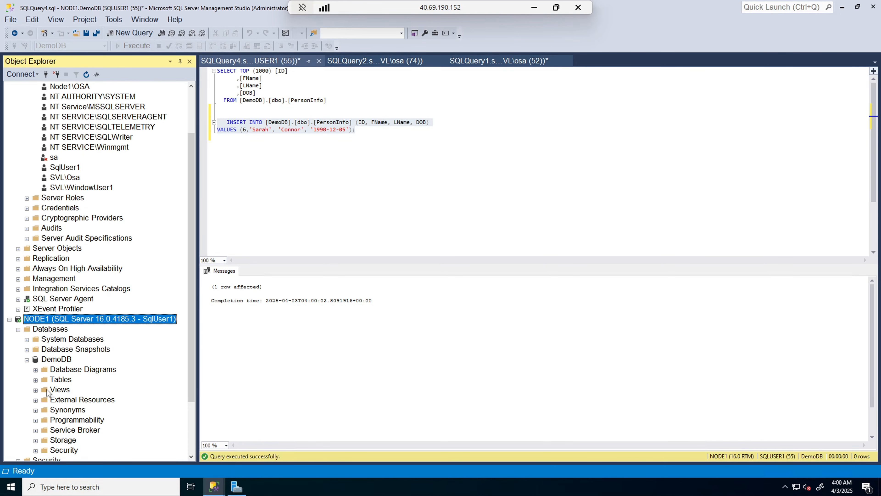
{"action": "left_click", "coordinate": [36, 379]}
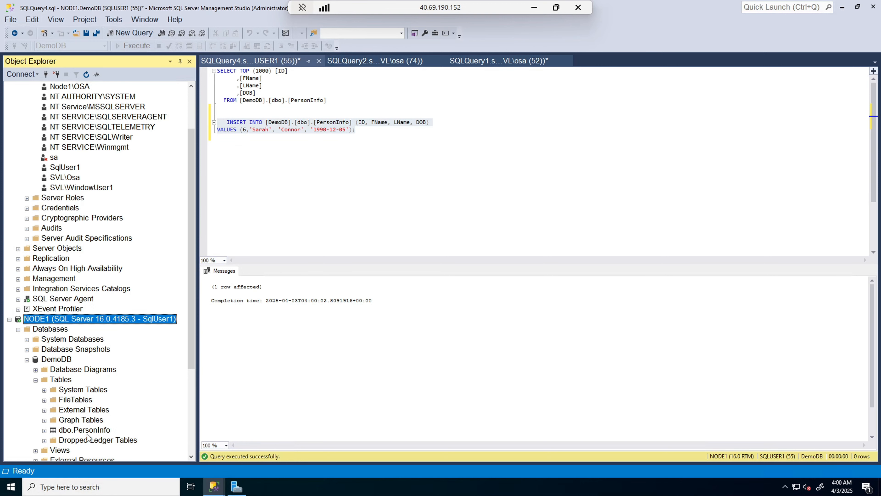
{"action": "scroll", "coordinate": [89, 432], "scroll_direction": "down", "scroll_amount": 4}
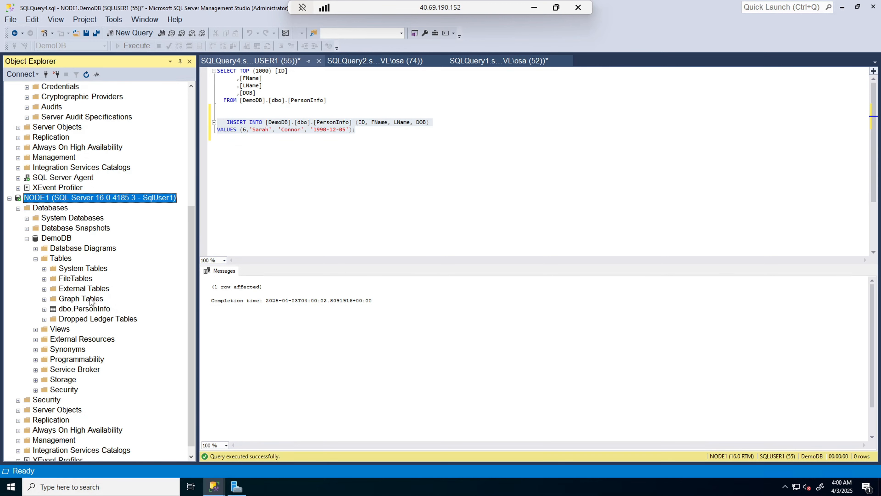
{"action": "left_click", "coordinate": [81, 310]}
{"action": "right_click", "coordinate": [81, 310]}
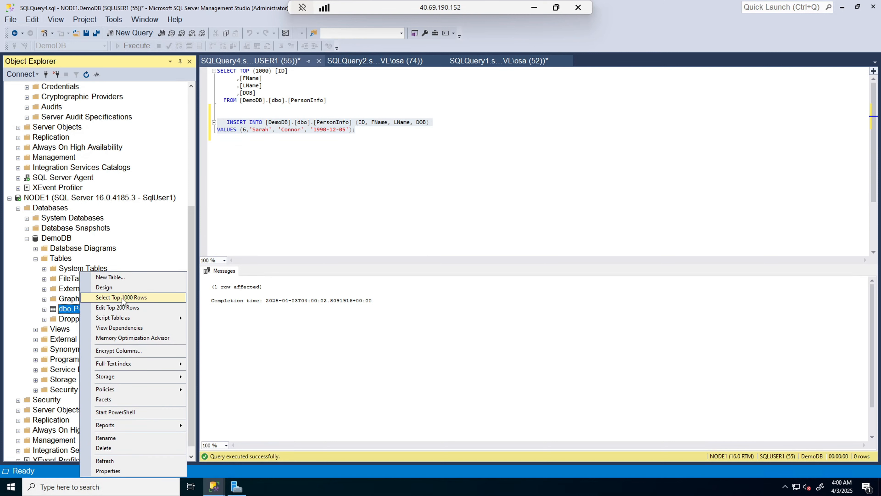
Step: Run the SELECT on PersonInfo and check for six rows, including Sarah Connor
{"action": "left_click_drag", "start_coordinate": [217, 70], "coordinate": [326, 100]}
{"action": "left_click", "coordinate": [137, 46]}
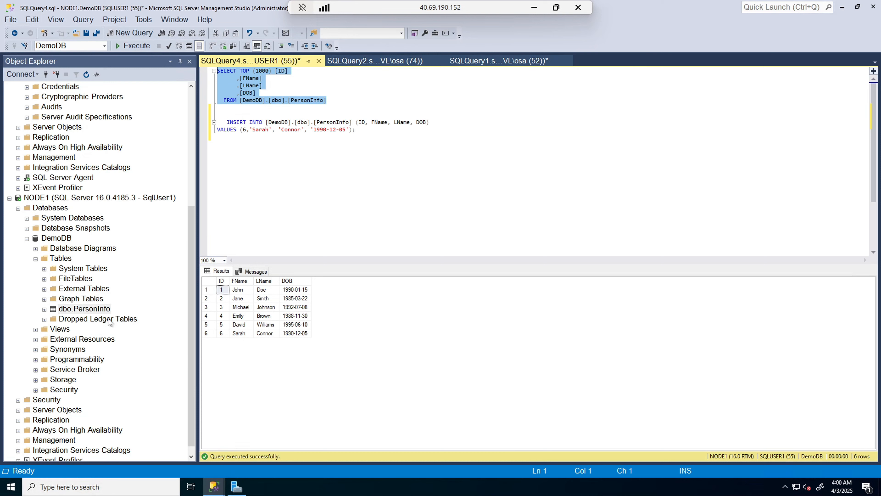
{"action": "left_click", "coordinate": [9, 198]}
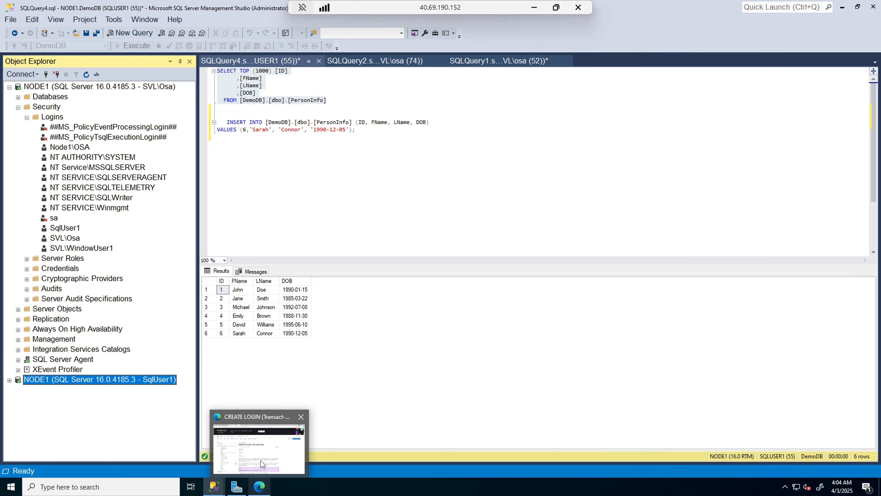
{"action": "left_click", "coordinate": [261, 460]}
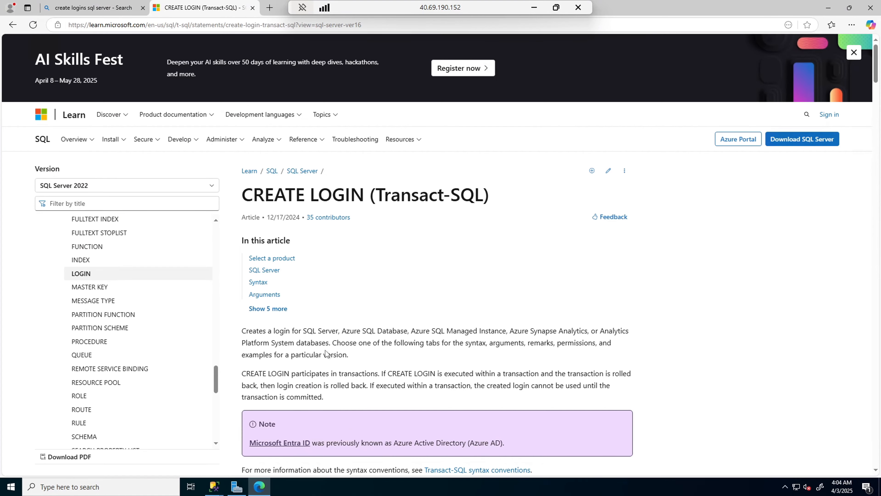
{"action": "scroll", "coordinate": [429, 274], "scroll_direction": "down", "scroll_amount": 7}
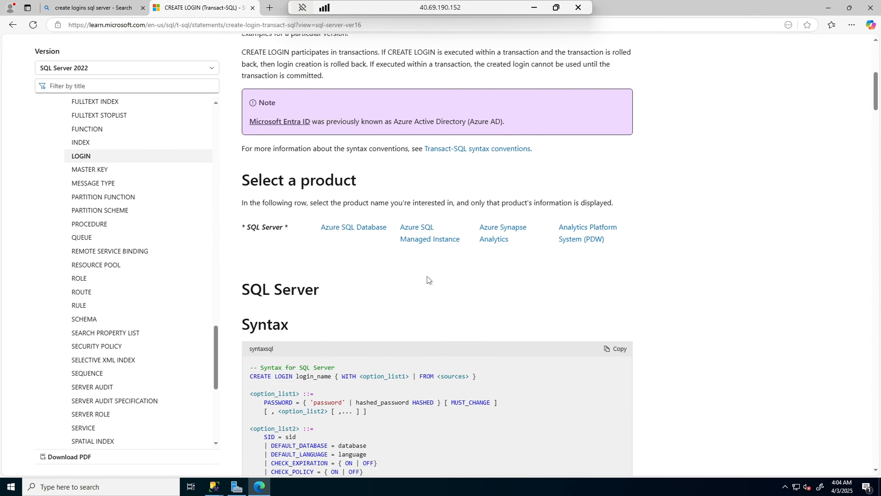
{"action": "scroll", "coordinate": [429, 279], "scroll_direction": "down", "scroll_amount": 20}
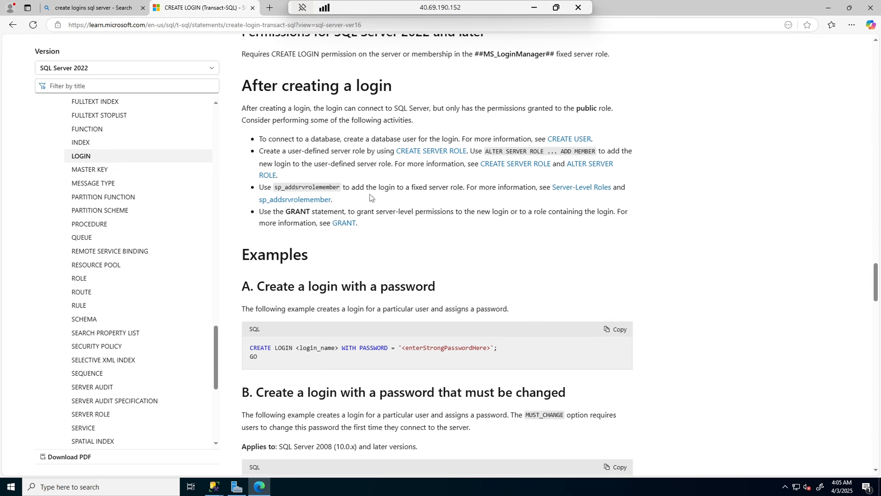
{"action": "scroll", "coordinate": [437, 274], "scroll_direction": "down", "scroll_amount": 6}
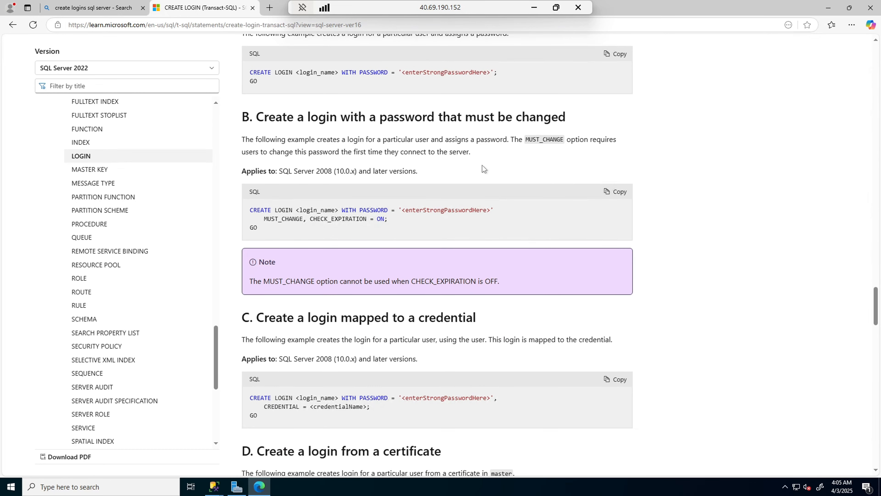
{"action": "scroll", "coordinate": [482, 167], "scroll_direction": "down", "scroll_amount": 3}
{"action": "scroll", "coordinate": [530, 268], "scroll_direction": "down", "scroll_amount": 7}
{"action": "scroll", "coordinate": [547, 300], "scroll_direction": "down", "scroll_amount": 4}
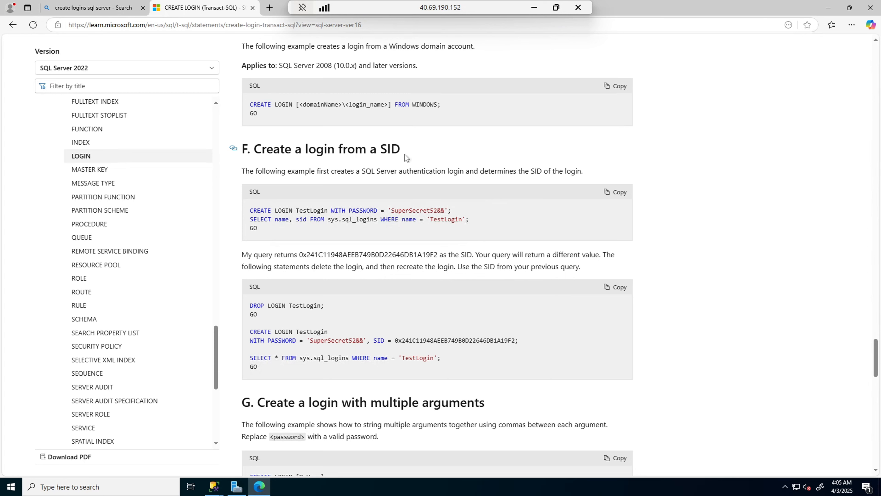
{"action": "scroll", "coordinate": [612, 257], "scroll_direction": "down", "scroll_amount": 5}
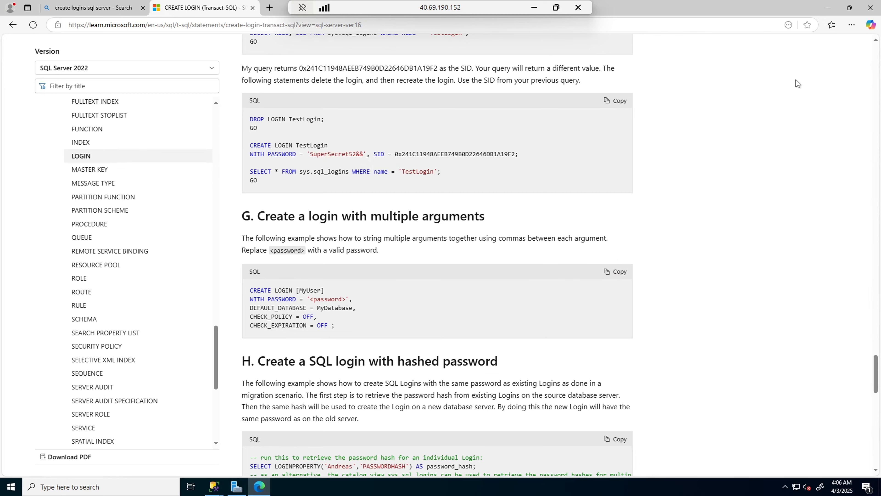
{"action": "left_click", "coordinate": [829, 8]}
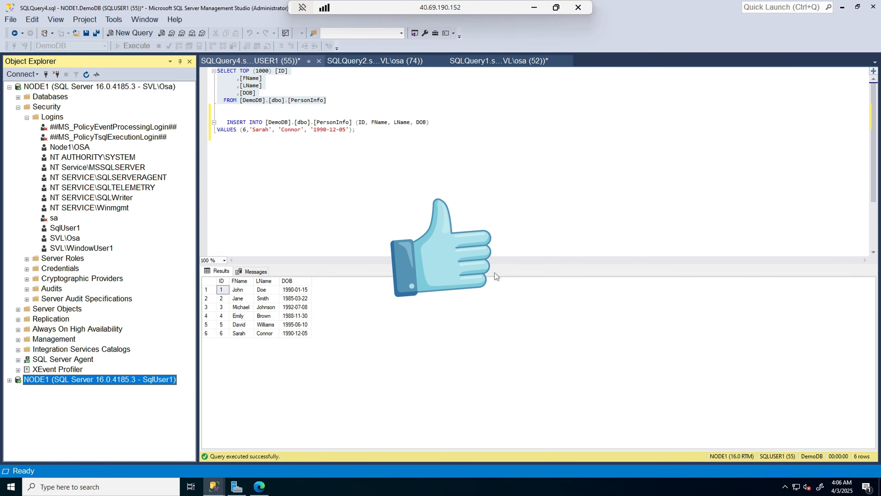